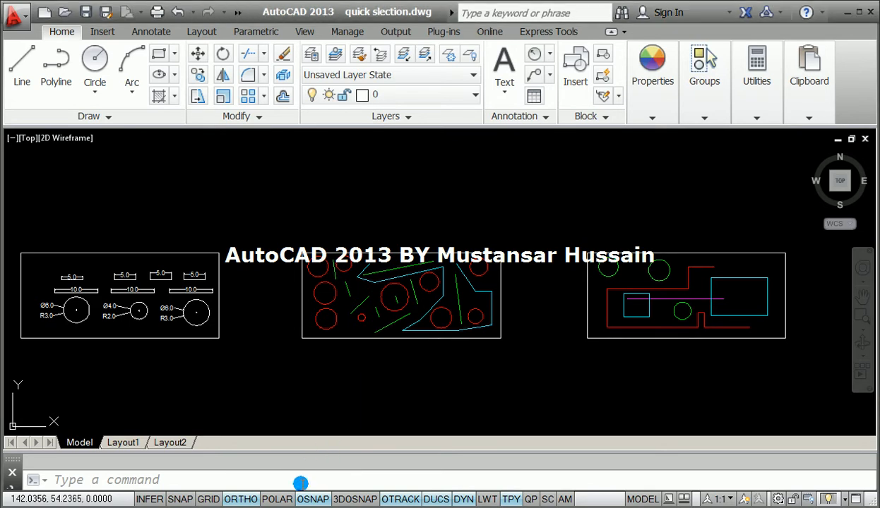
text(QC)
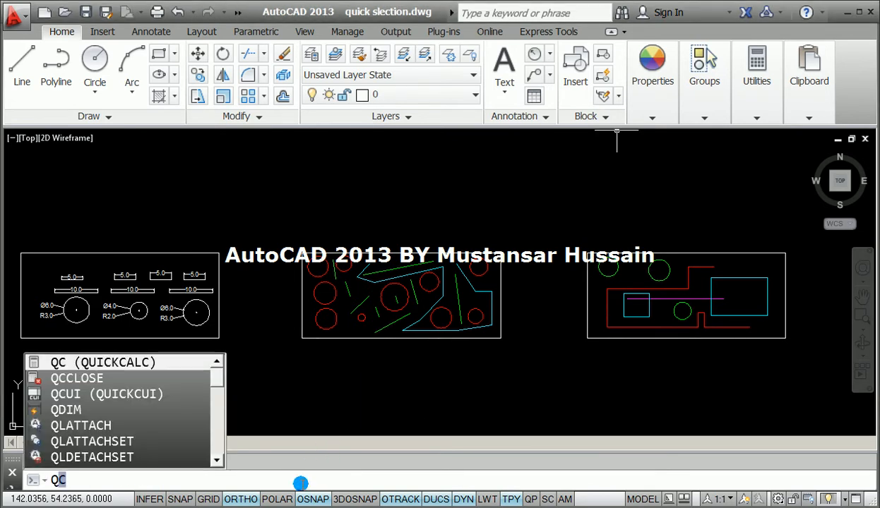
text(select)
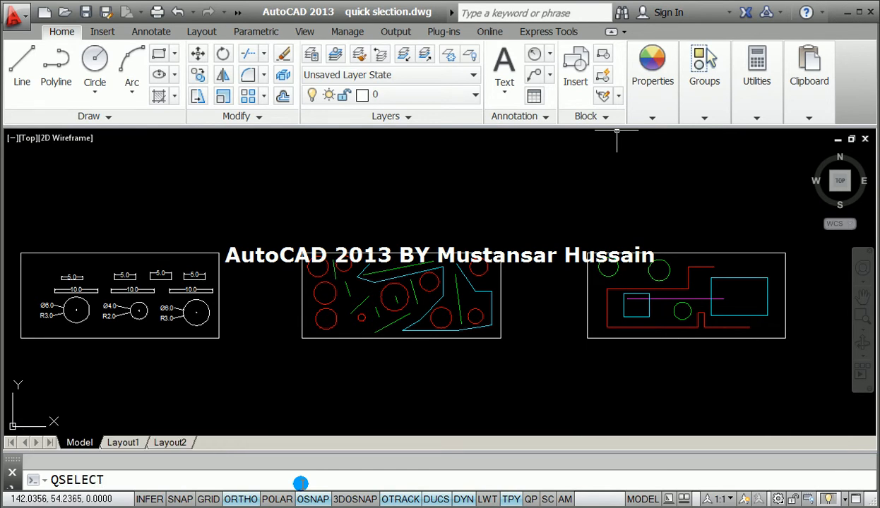
key(Return)
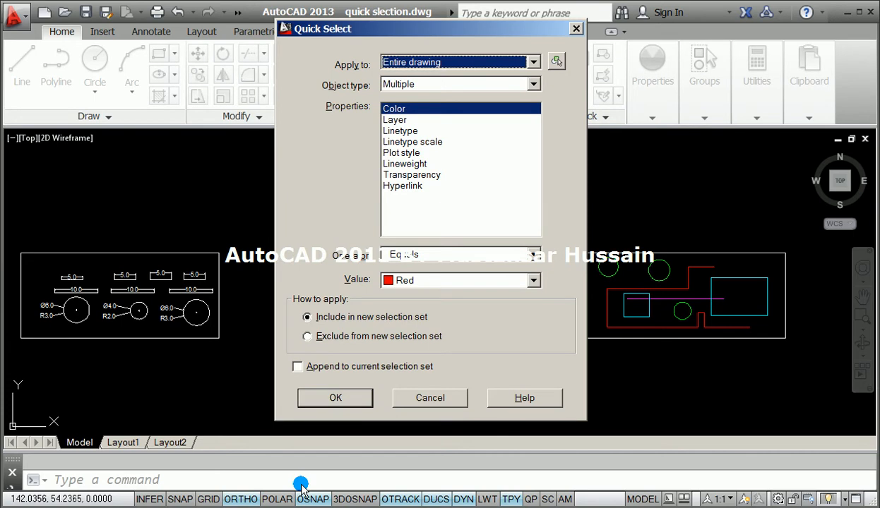
key(Escape)
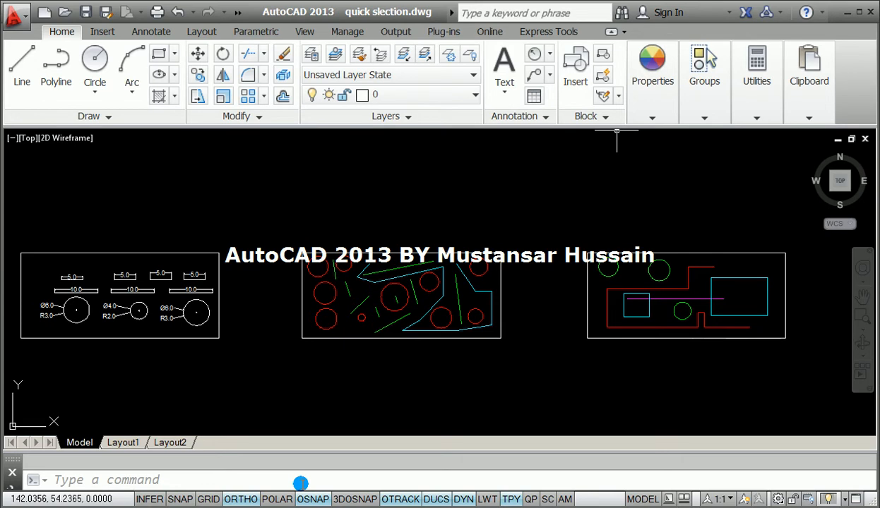
Zoom in on the frame containing the dimensioned lines and circles and examine its objects.
middle_drag(127, 313, 450, 269)
scroll(459, 230, up, 4)
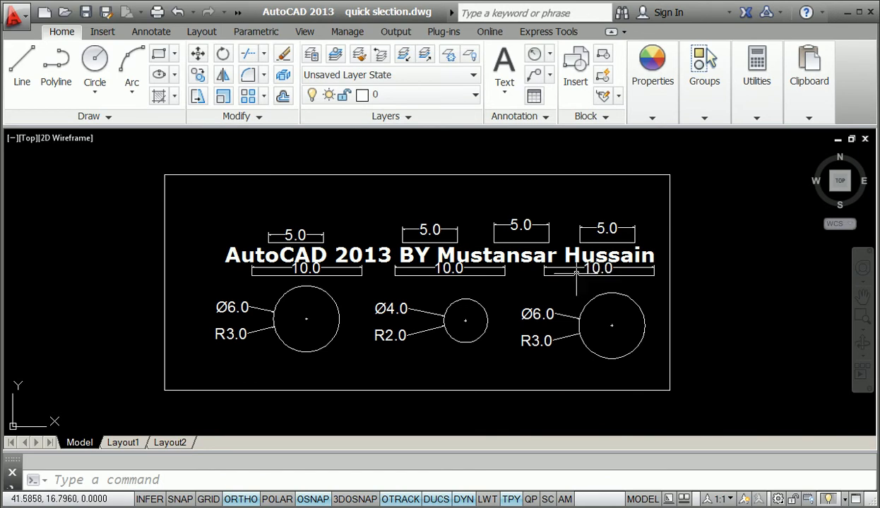
middle_drag(576, 272, 549, 283)
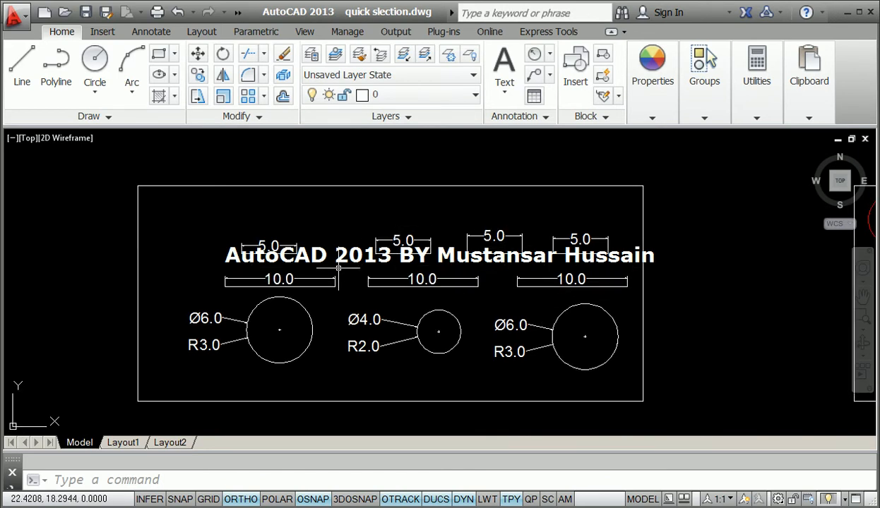
mouse_move(436, 256)
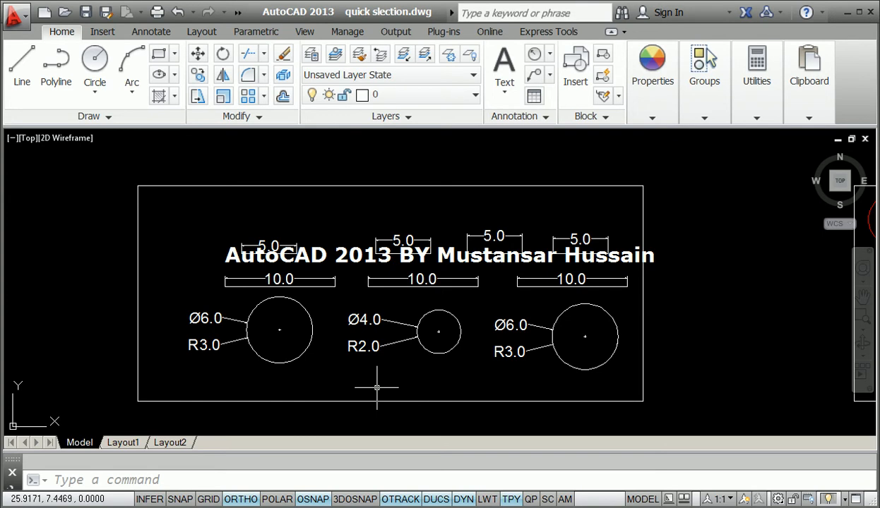
right_click(655, 230)
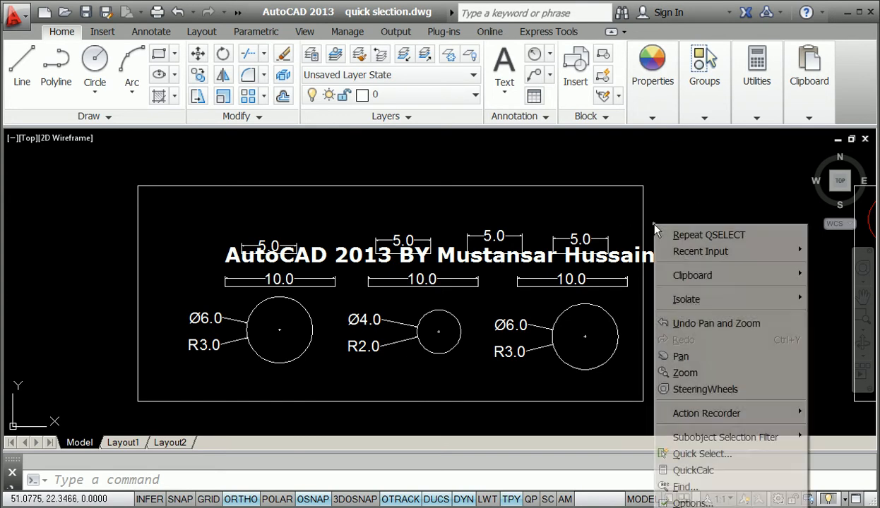
click(683, 454)
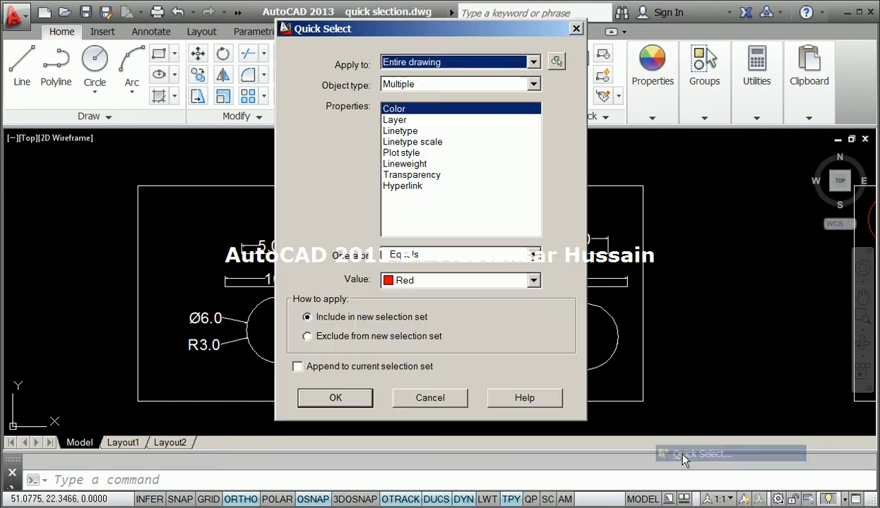
click(576, 30)
Start Quick Select on the entire drawing, clear of the dimensioned objects, and limit the object type to Line.
click(742, 119)
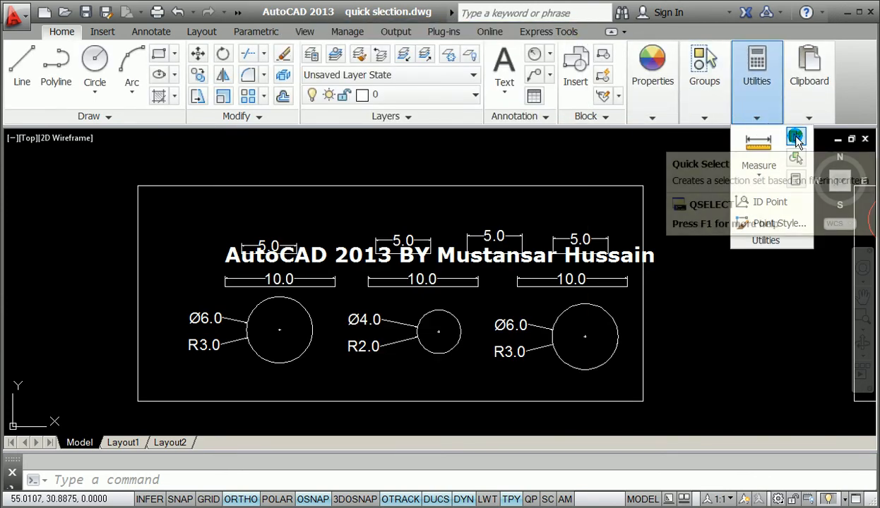
click(794, 138)
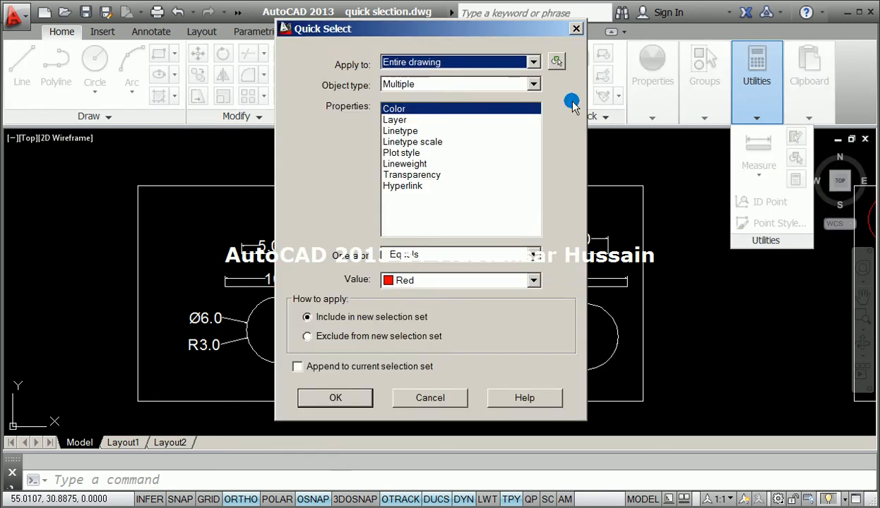
mouse_move(469, 27)
mouse_down()
mouse_move(646, 71)
mouse_move(665, 37)
mouse_up()
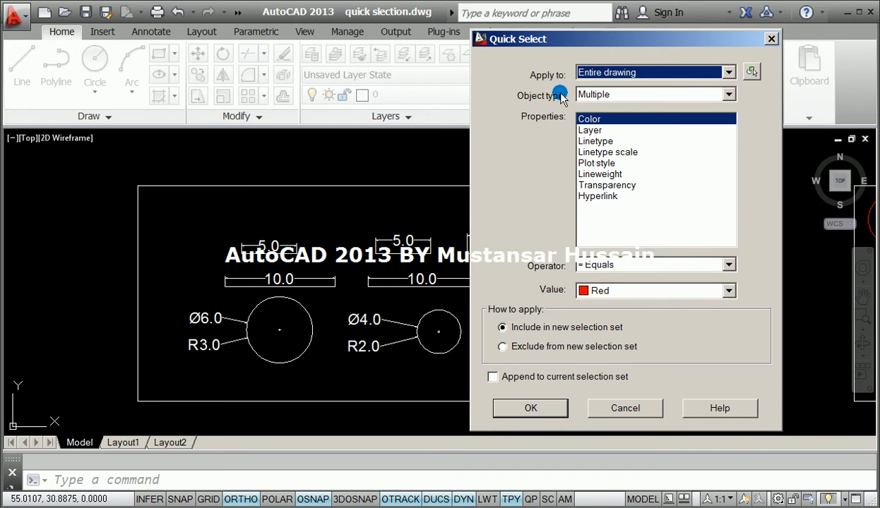
click(601, 94)
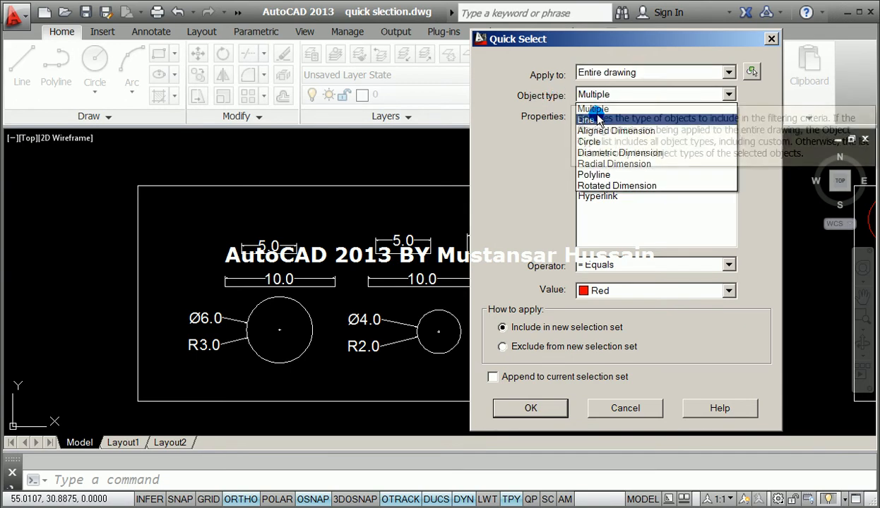
click(597, 120)
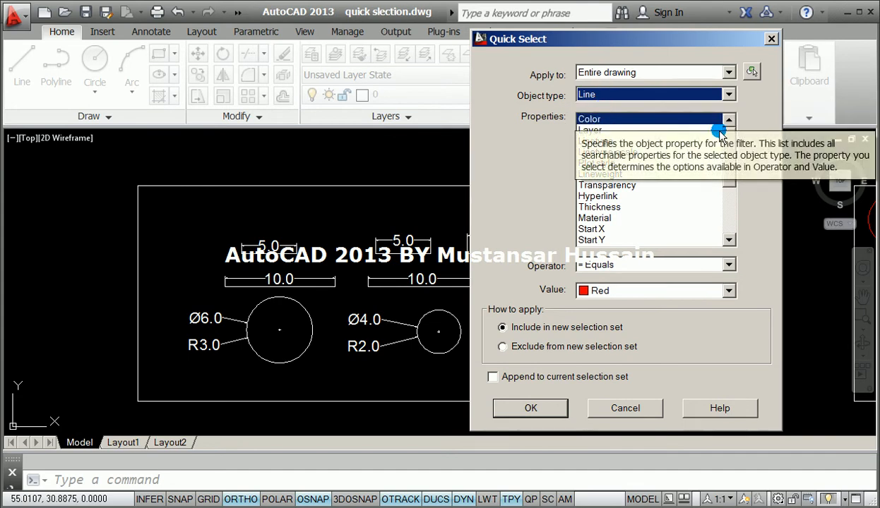
Select all lines whose Length equals 5, and clear the selection after checking it.
scroll(709, 133, down, 3)
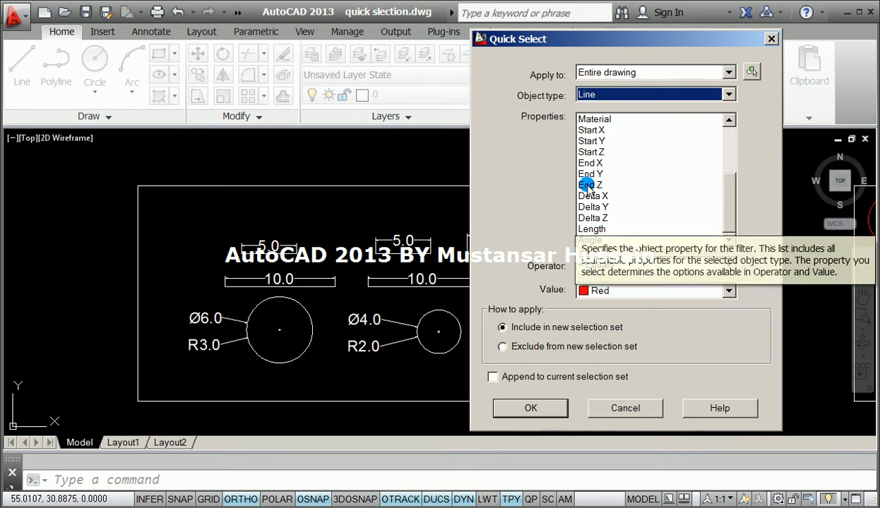
click(590, 229)
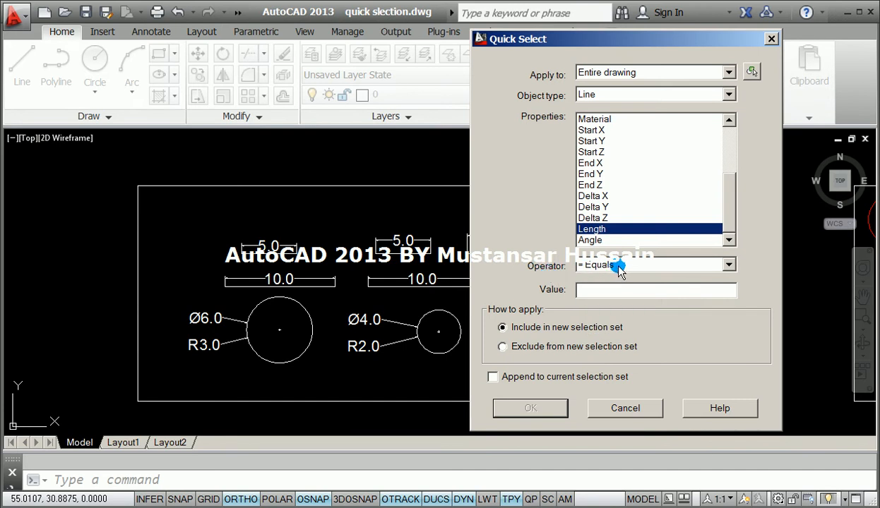
click(594, 288)
click(592, 286)
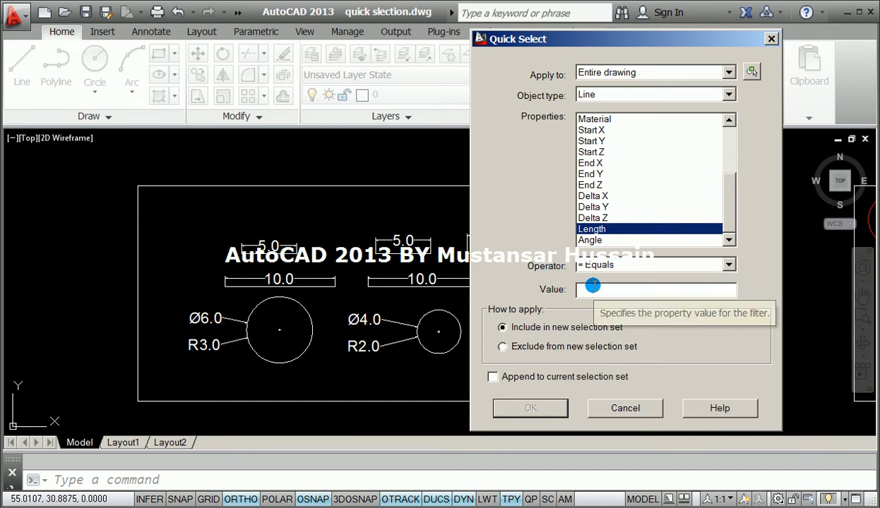
text(5)
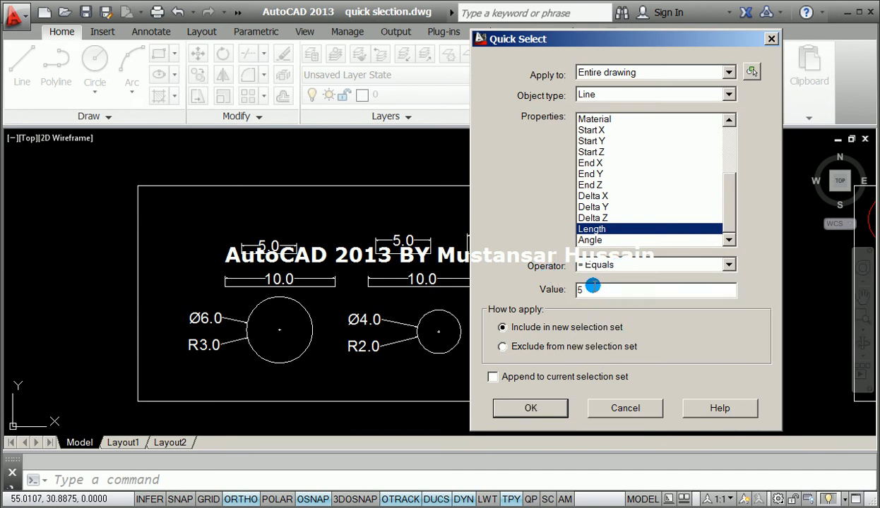
click(536, 408)
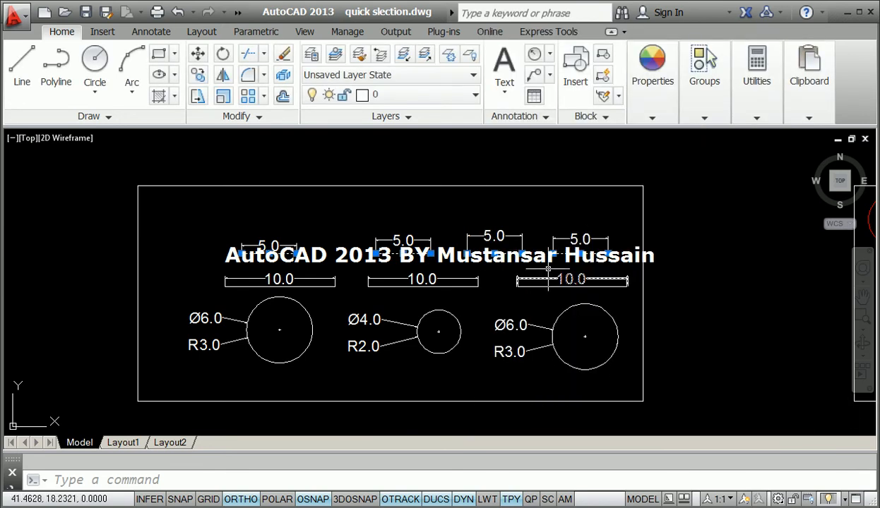
mouse_move(587, 270)
key(Escape)
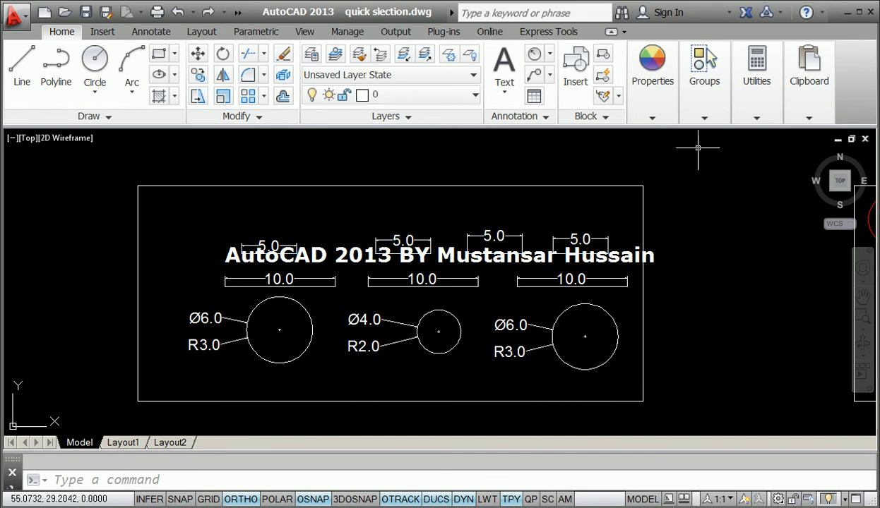
Use Quick Select to select all Line objects whose Length equals 10, and clear the selection.
click(754, 116)
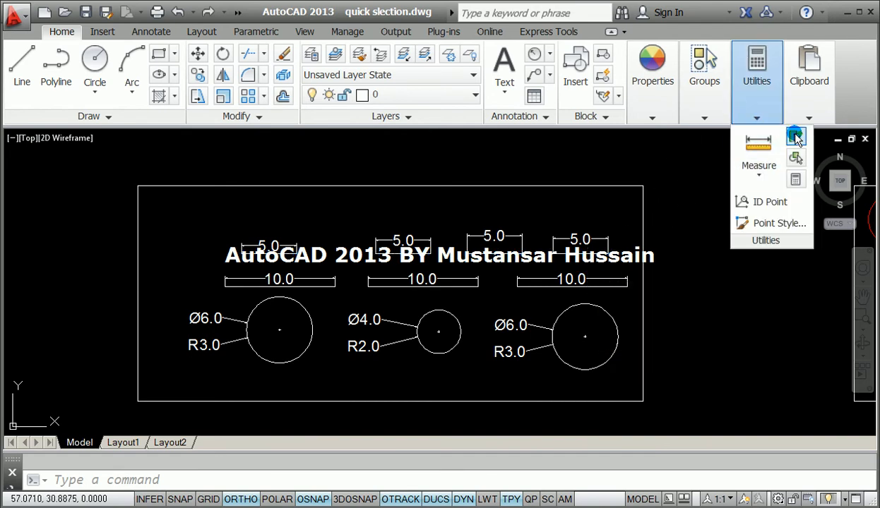
click(795, 139)
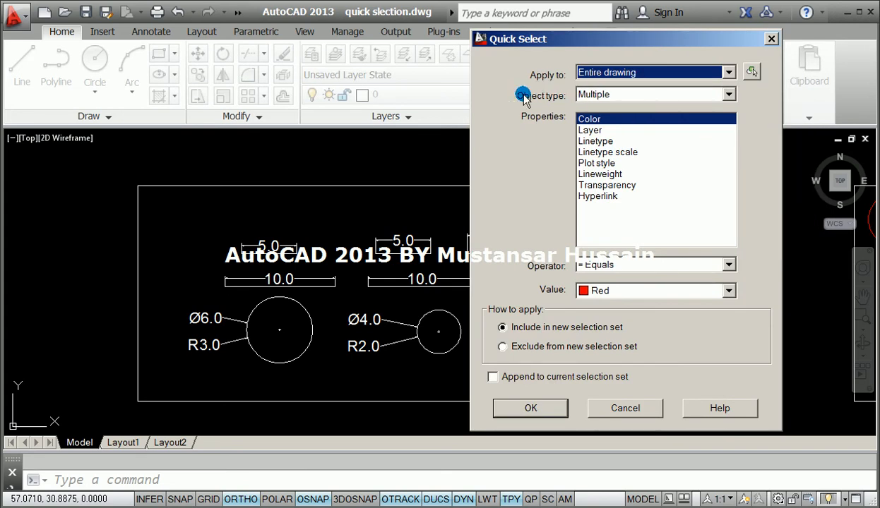
click(604, 96)
click(586, 119)
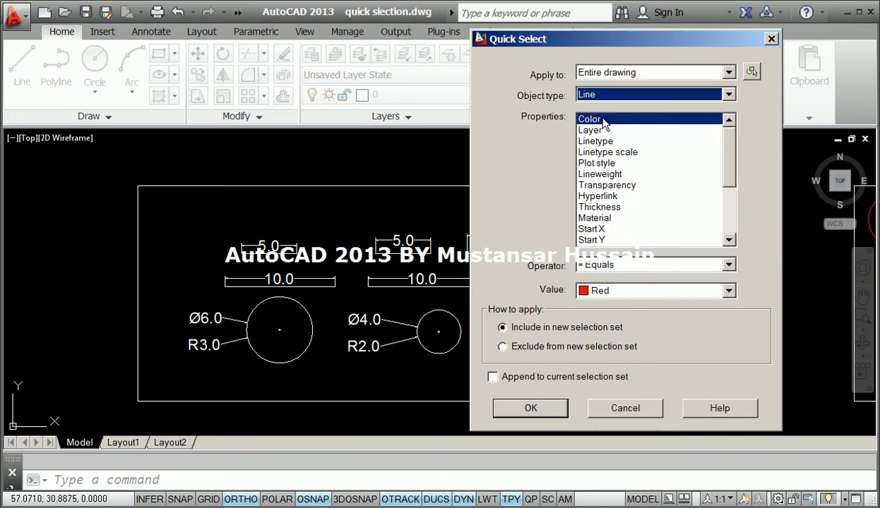
scroll(727, 134, down, 3)
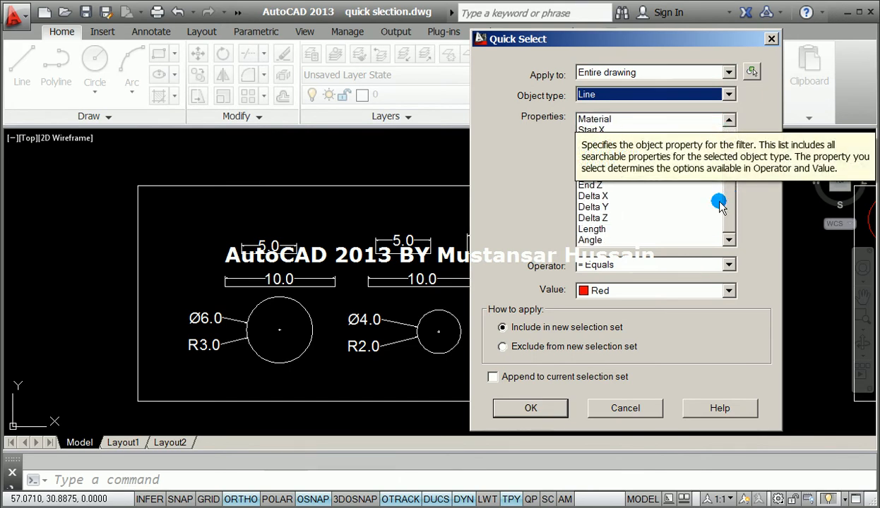
click(592, 230)
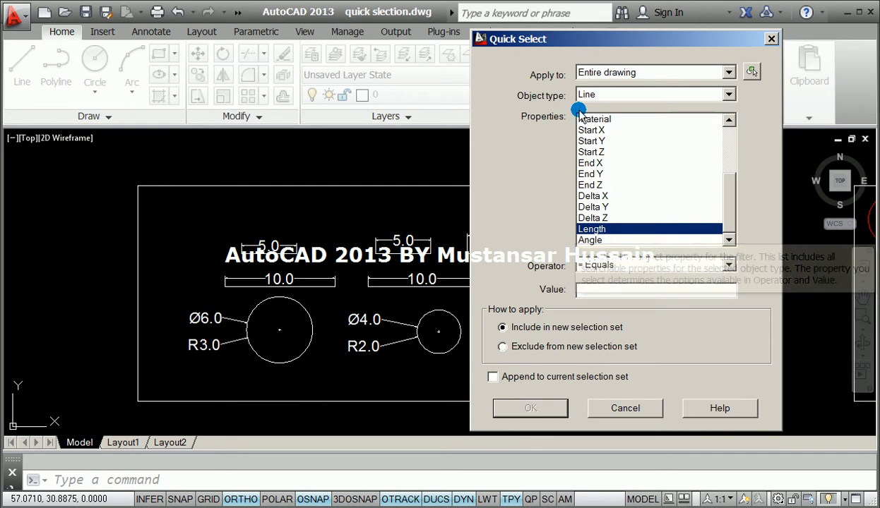
click(589, 291)
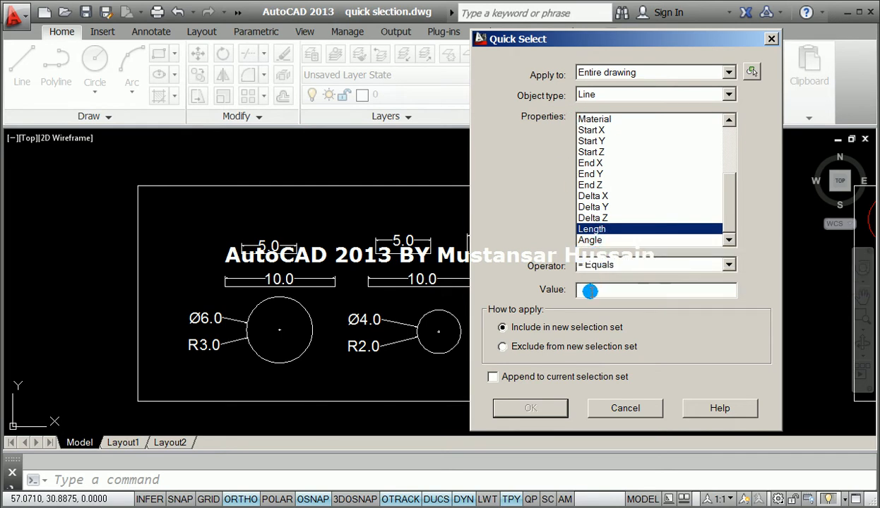
text(10)
click(535, 406)
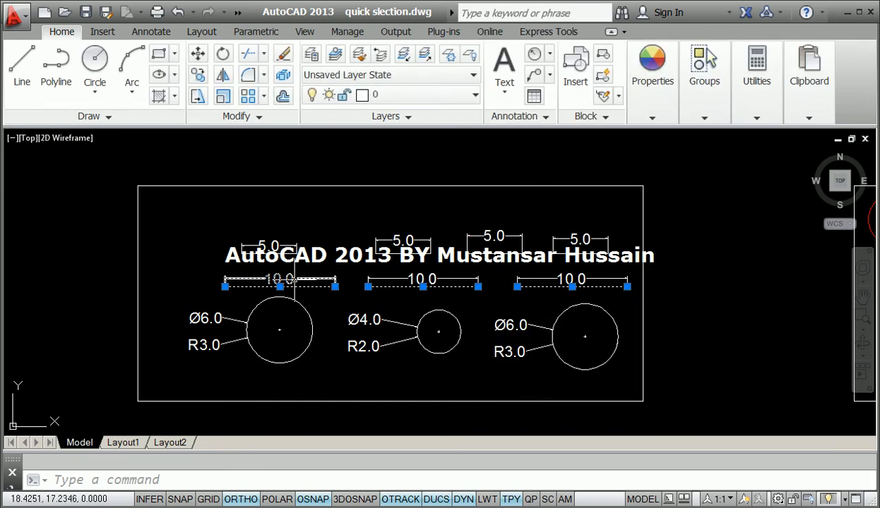
key(Escape)
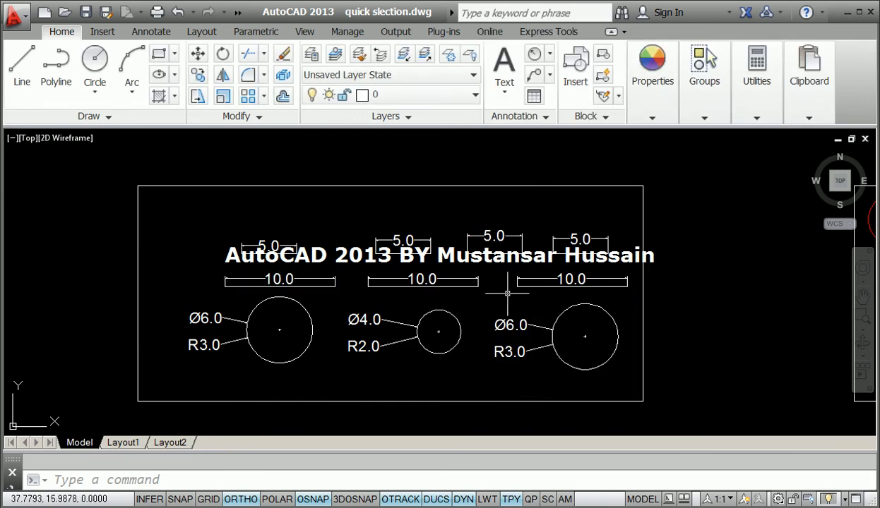
Start Quick Select on the entire drawing and limit the object type to Circle.
right_click(684, 239)
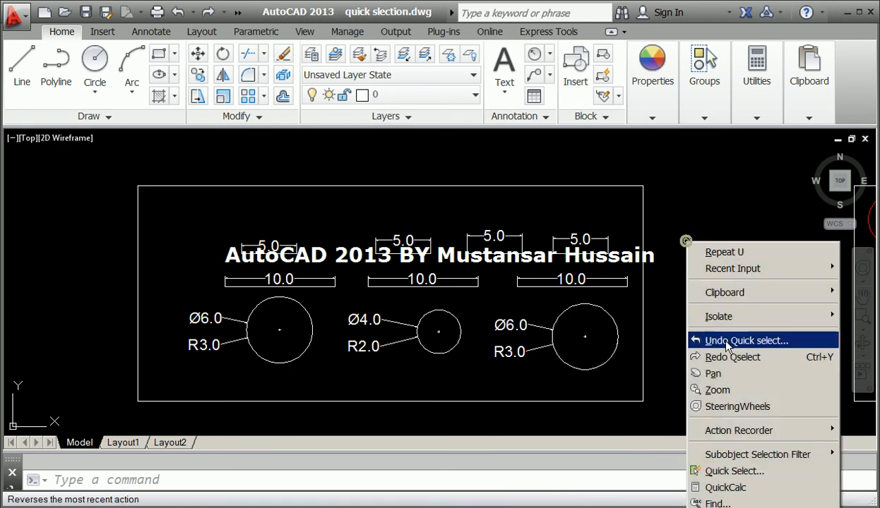
click(735, 471)
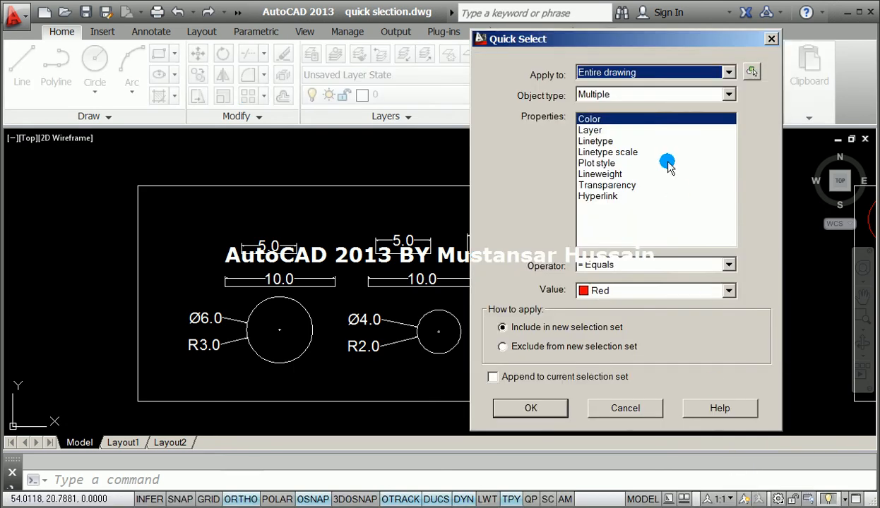
drag(633, 35, 591, 30)
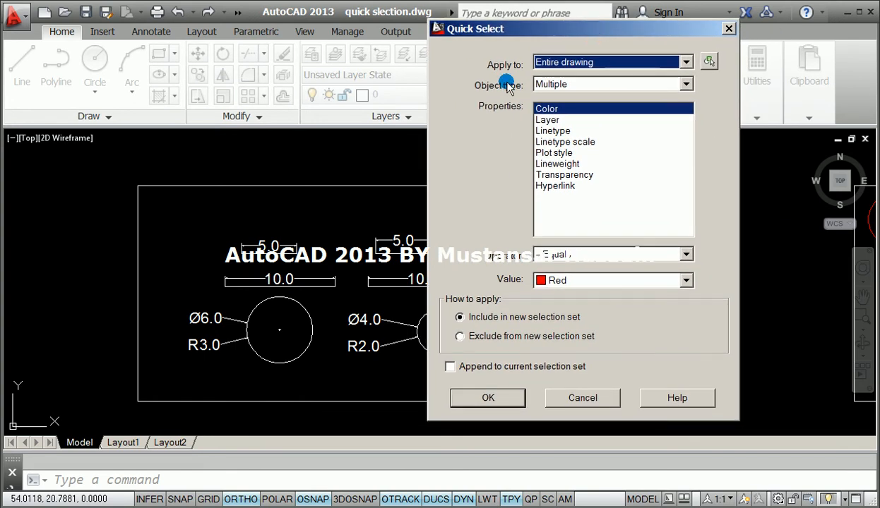
click(540, 85)
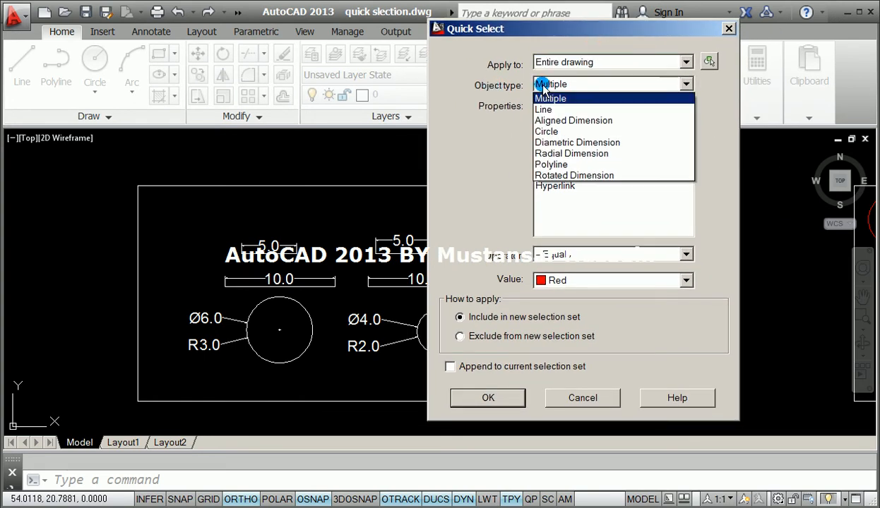
click(546, 131)
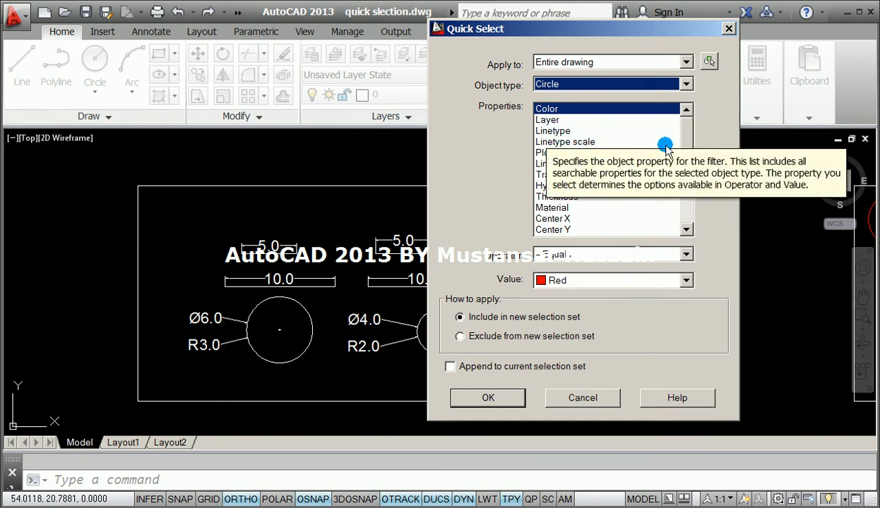
Select all circles whose Diameter equals 6, and clear the selection after checking it.
drag(683, 119, 688, 173)
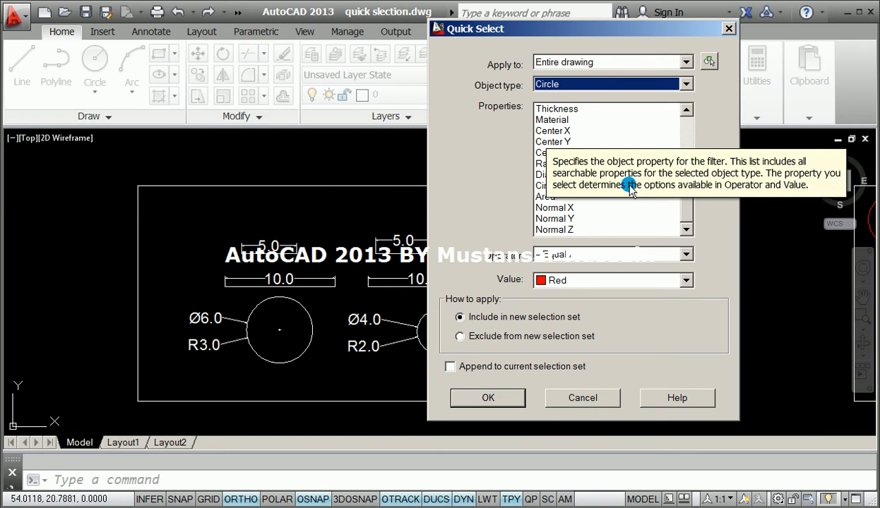
click(545, 175)
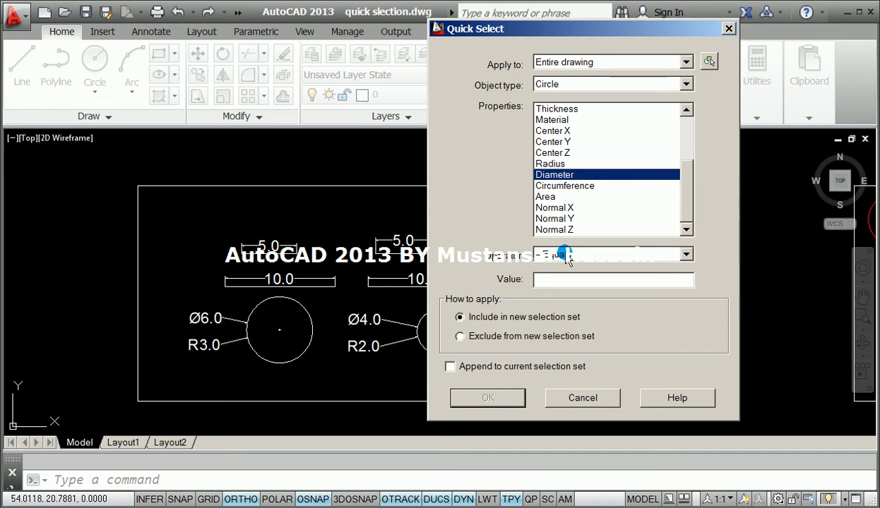
click(561, 278)
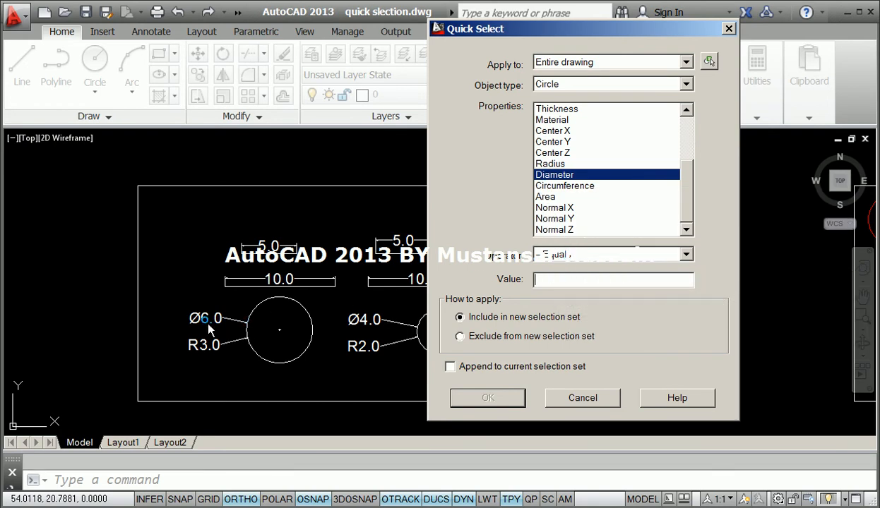
click(523, 315)
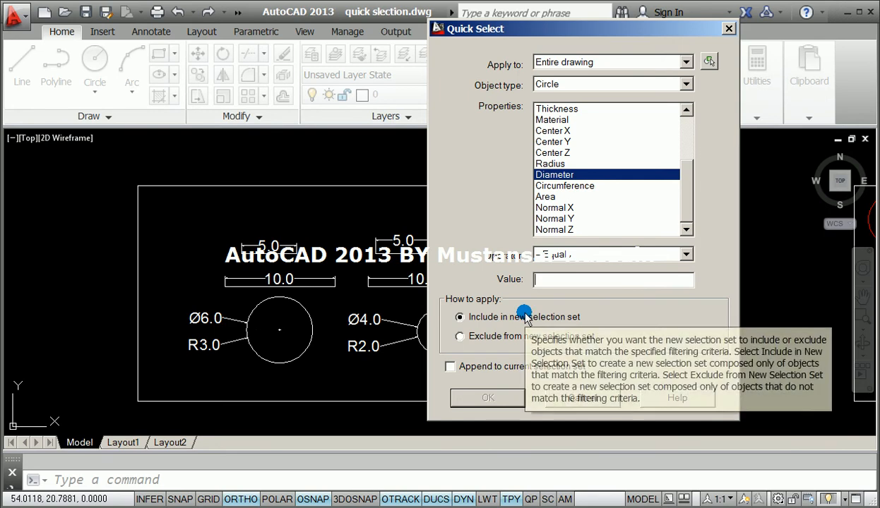
text(6)
click(487, 397)
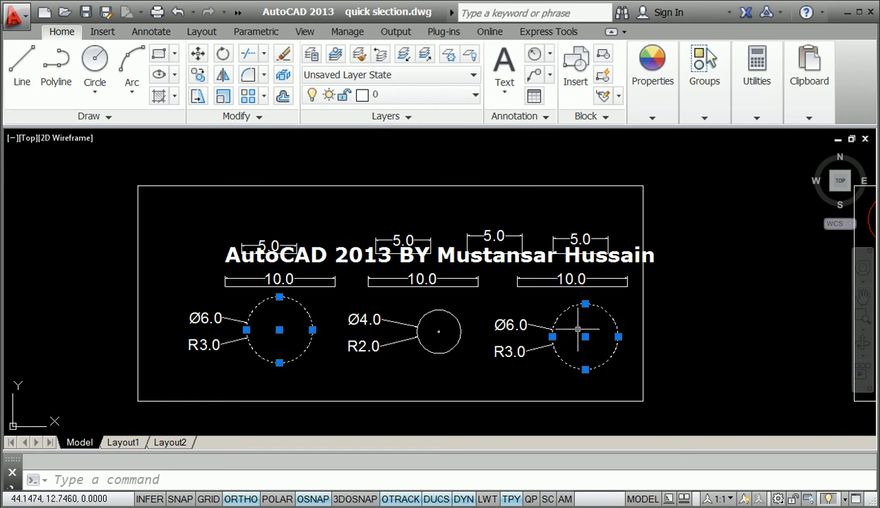
key(Escape)
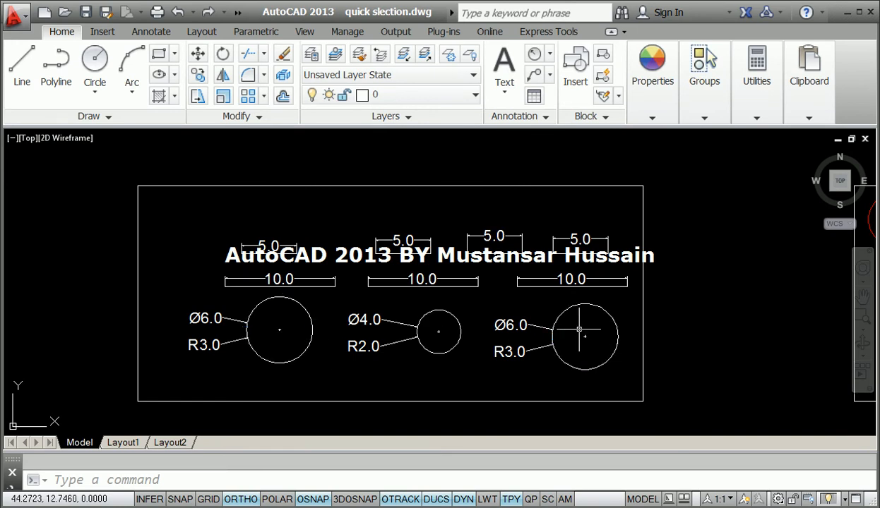
Start Quick Select on the entire drawing again, filtering Line objects by their Length property.
click(704, 106)
click(754, 107)
click(796, 140)
drag(588, 29, 619, 27)
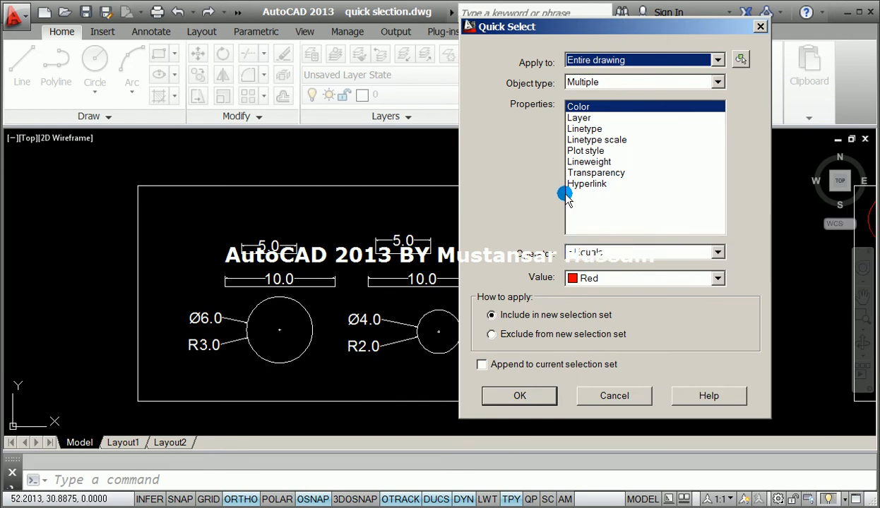
click(595, 252)
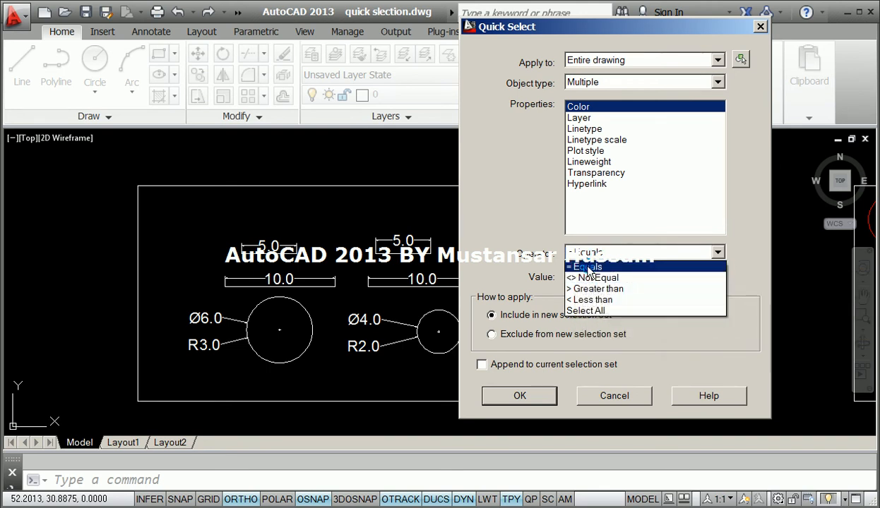
click(616, 85)
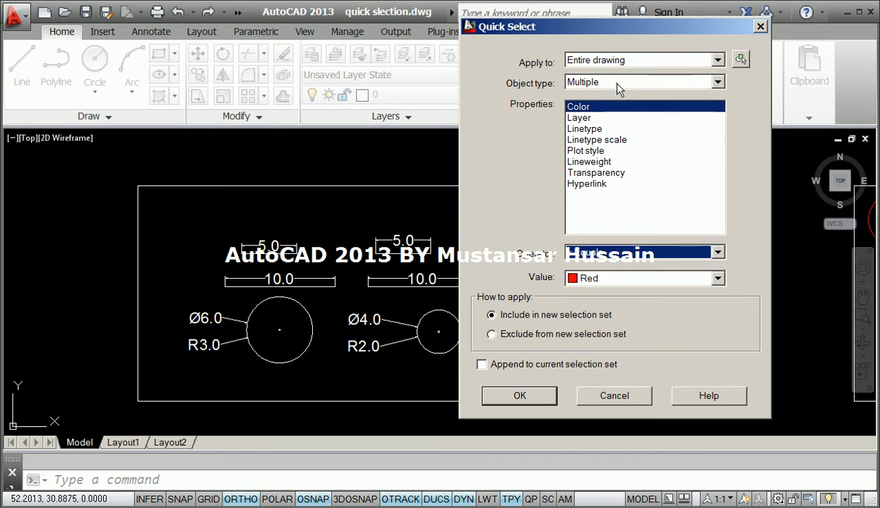
click(618, 87)
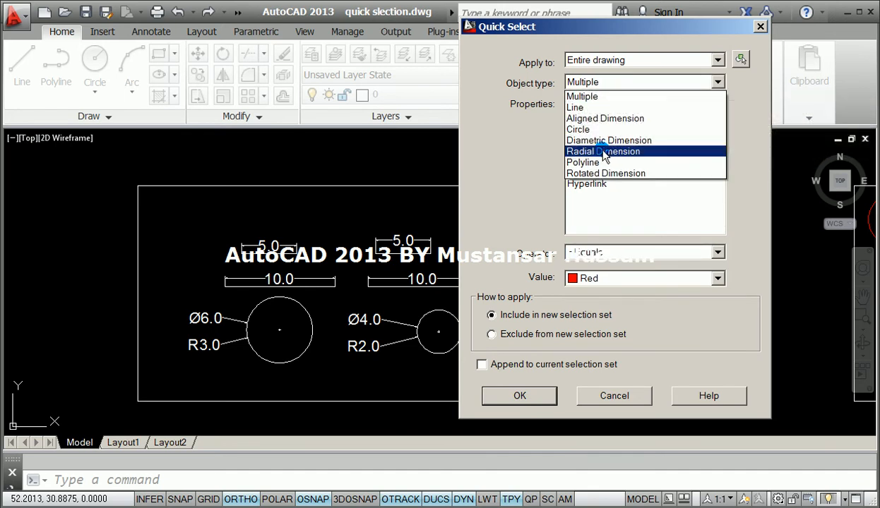
click(602, 109)
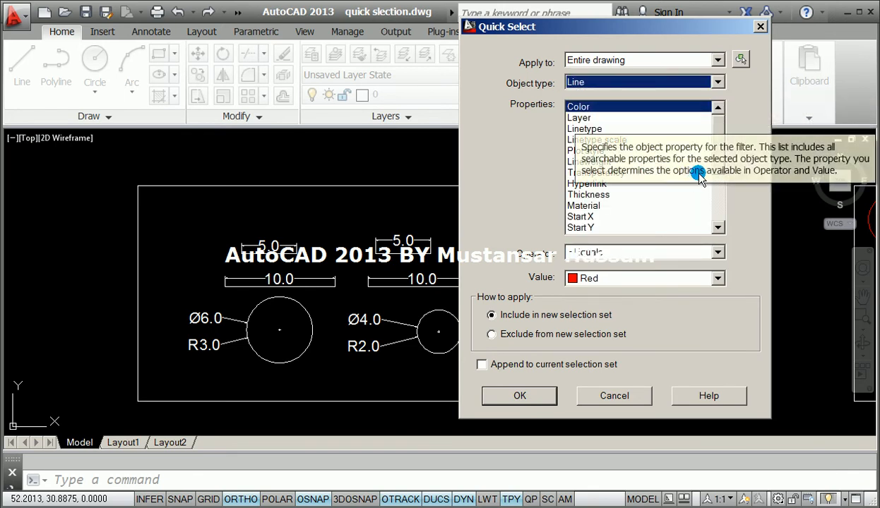
scroll(723, 156, down, 3)
scroll(721, 190, down, 1)
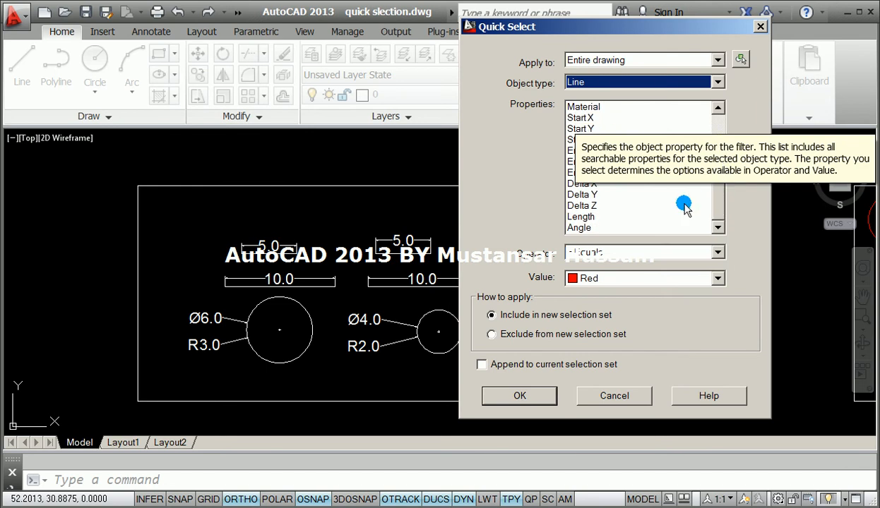
click(579, 218)
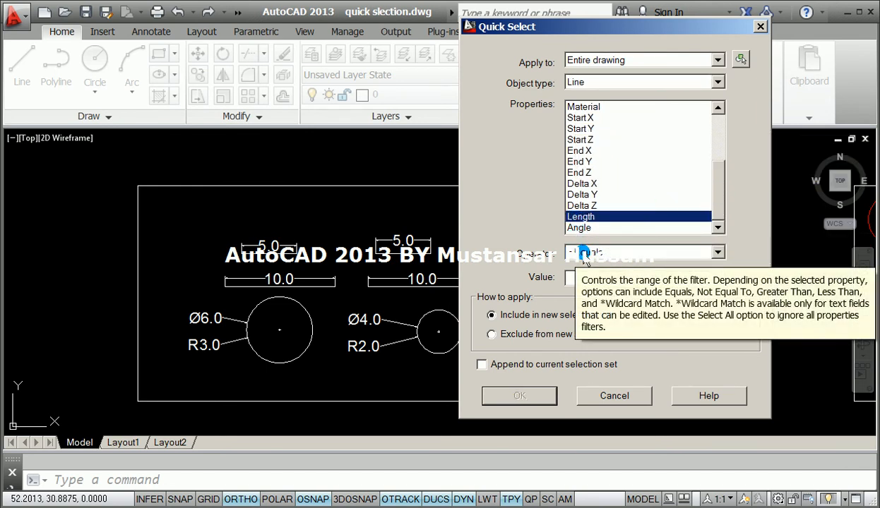
click(579, 277)
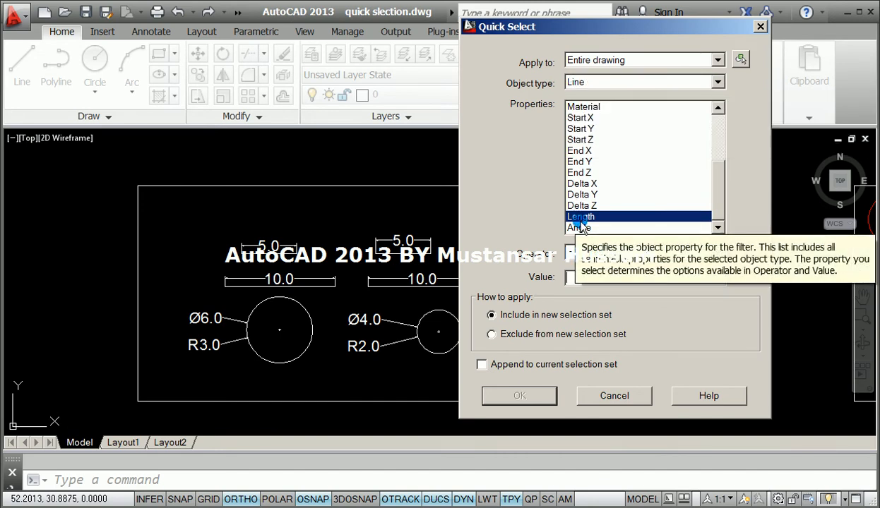
click(578, 278)
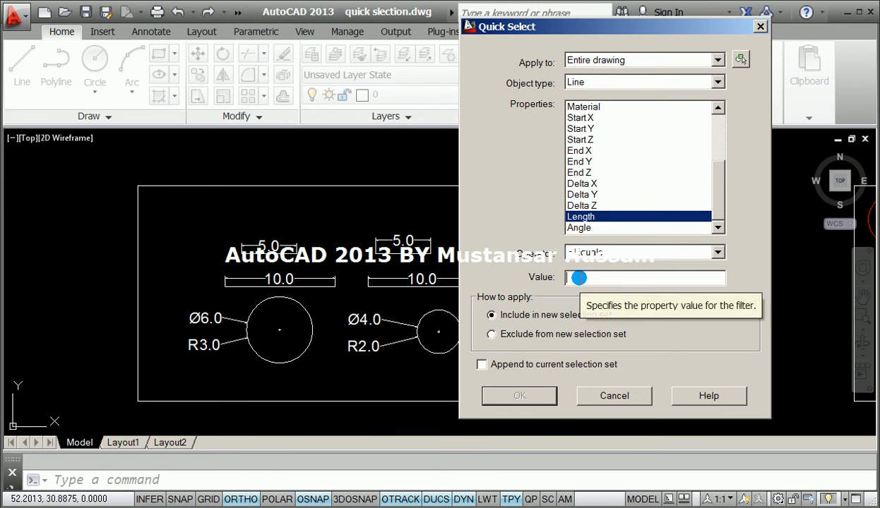
text(5)
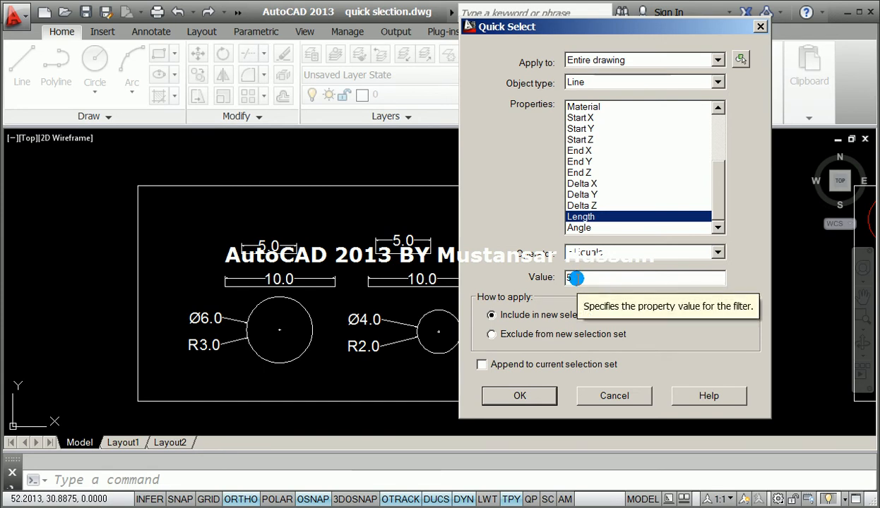
double_click(576, 278)
key(BackSpace)
text(1)
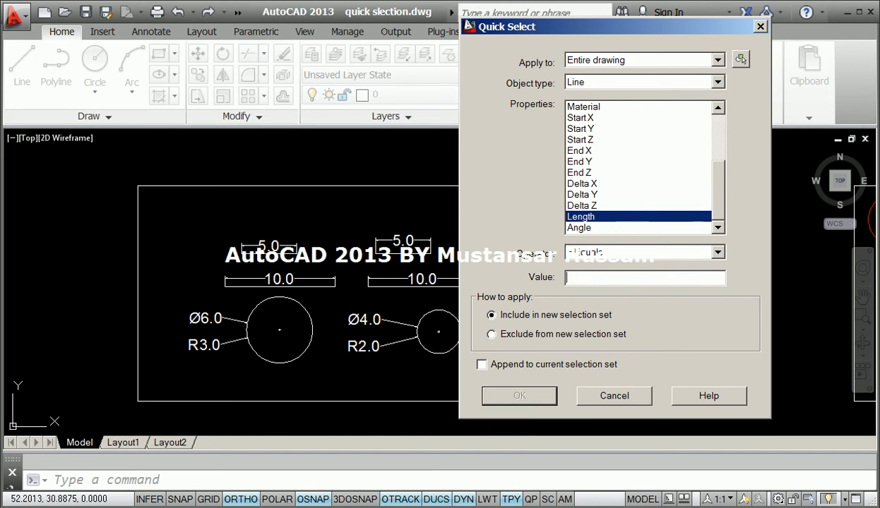
Select all lines whose Length is Not Equal to 5, and clear the selection after checking it.
click(584, 254)
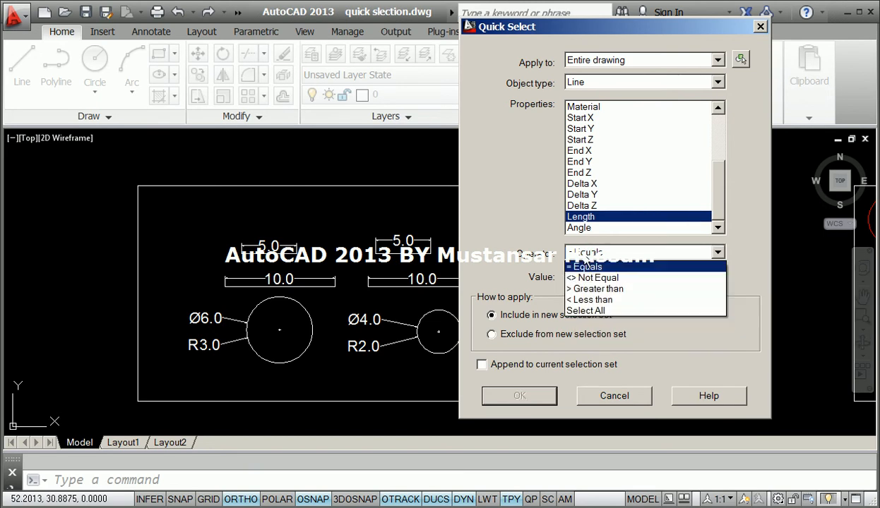
click(584, 278)
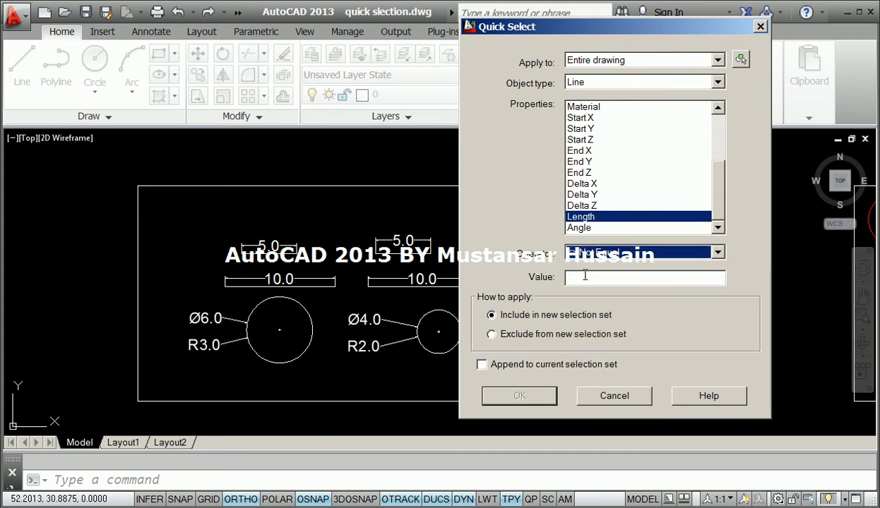
click(582, 279)
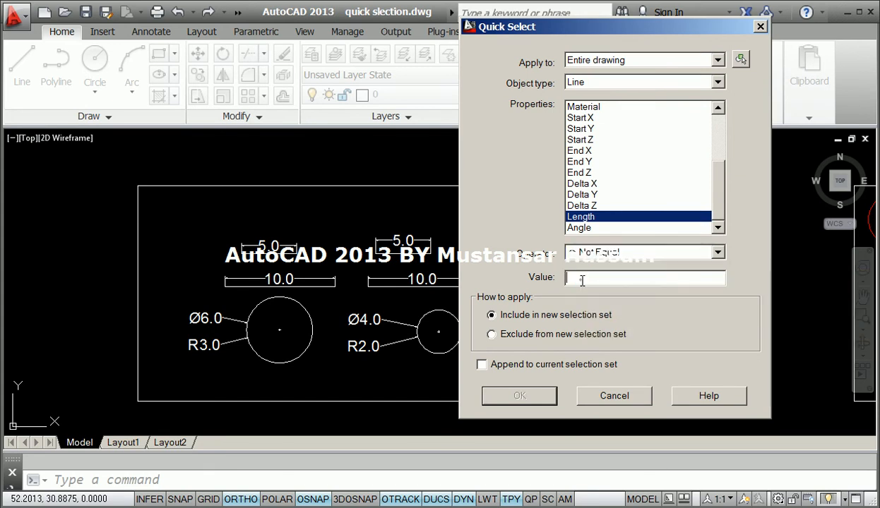
text(5)
click(519, 395)
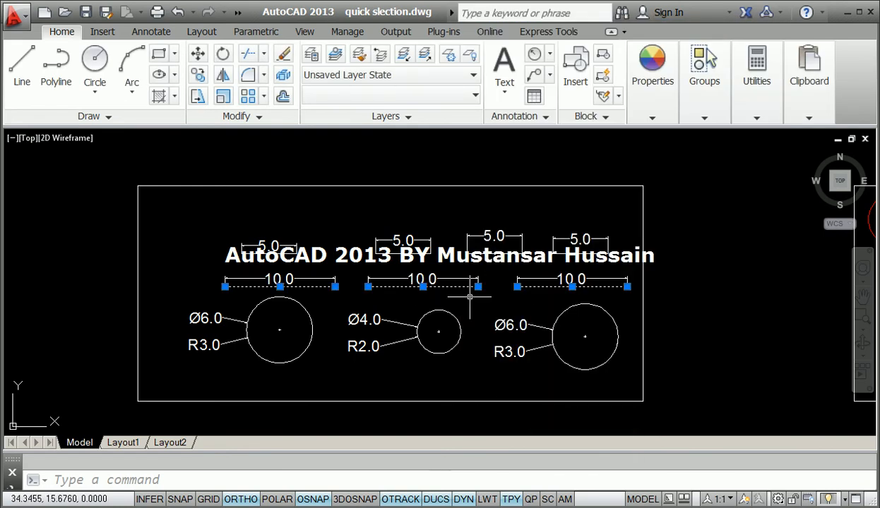
click(747, 115)
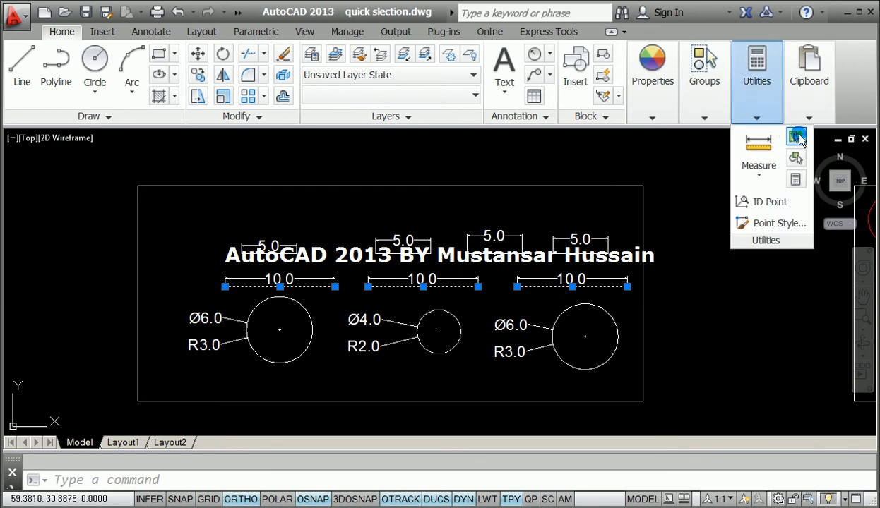
click(768, 162)
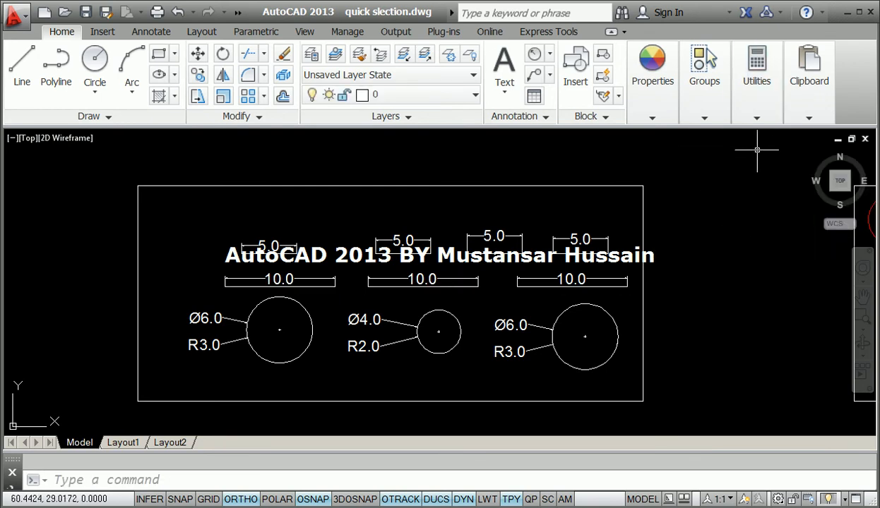
Restart Quick Select on the entire drawing and choose Line objects with Length as the filter property.
click(794, 137)
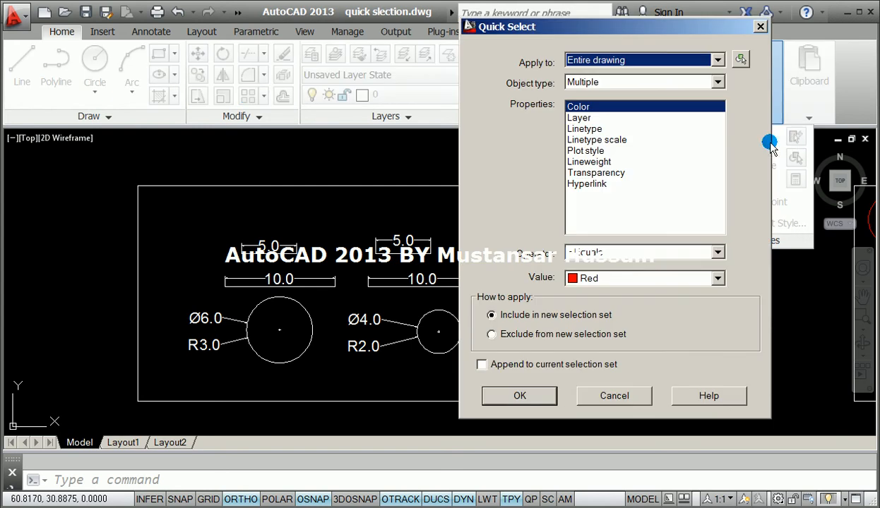
click(614, 82)
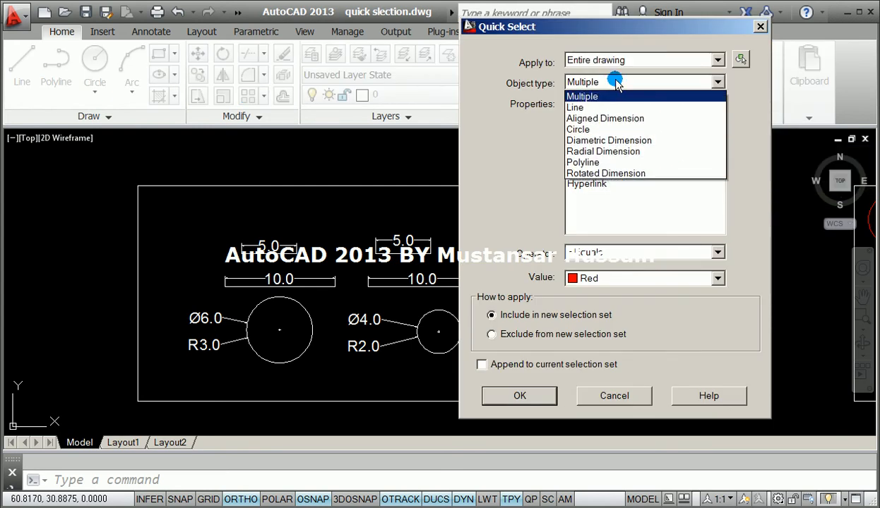
click(612, 106)
click(611, 106)
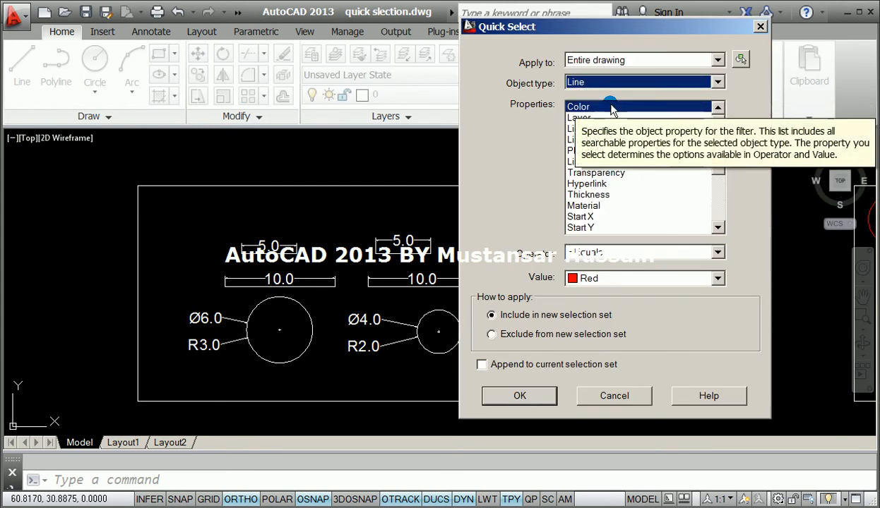
drag(718, 173, 715, 221)
click(595, 219)
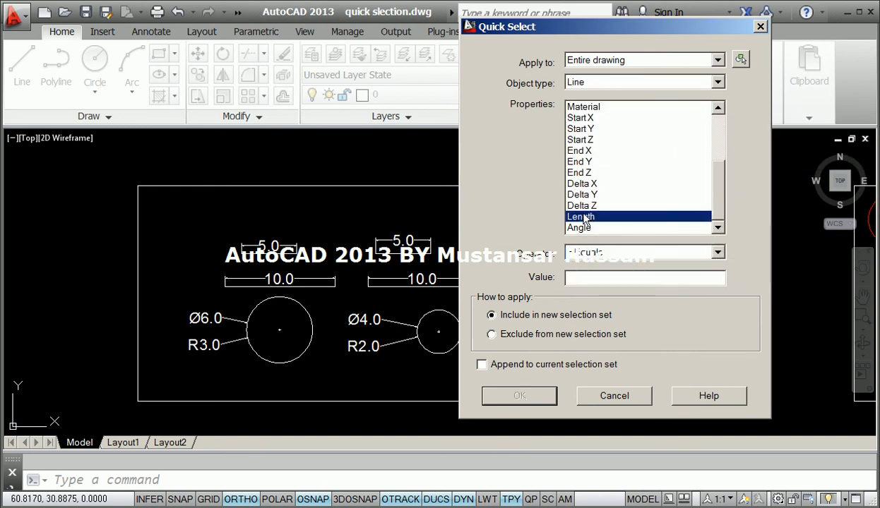
Set the Length filter's operator to Greater than with a value of 4.
click(608, 252)
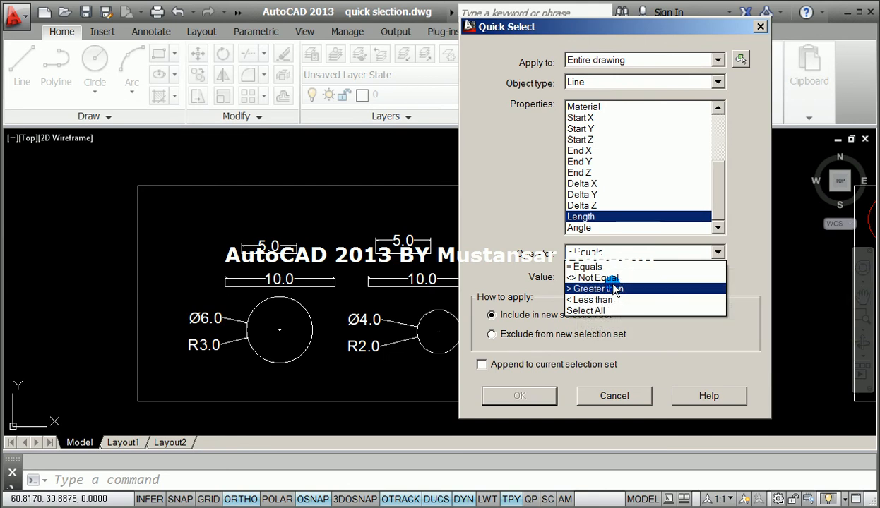
click(611, 289)
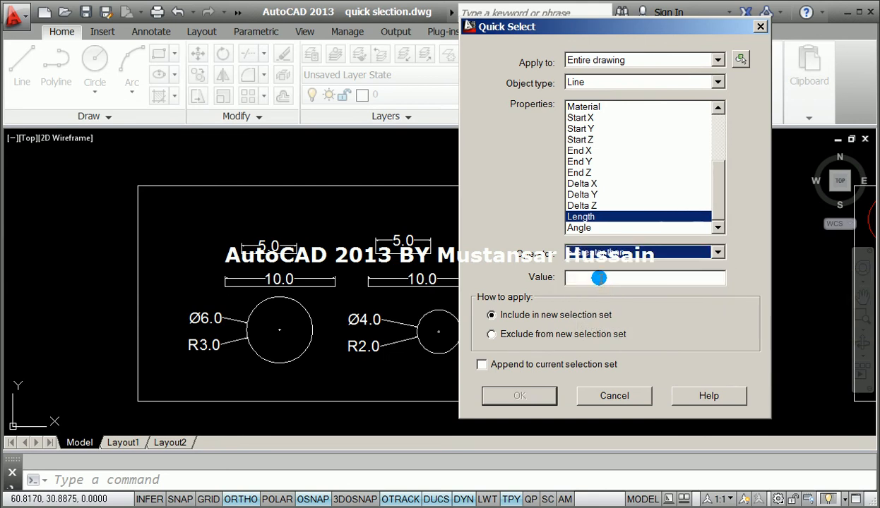
click(598, 278)
text(4)
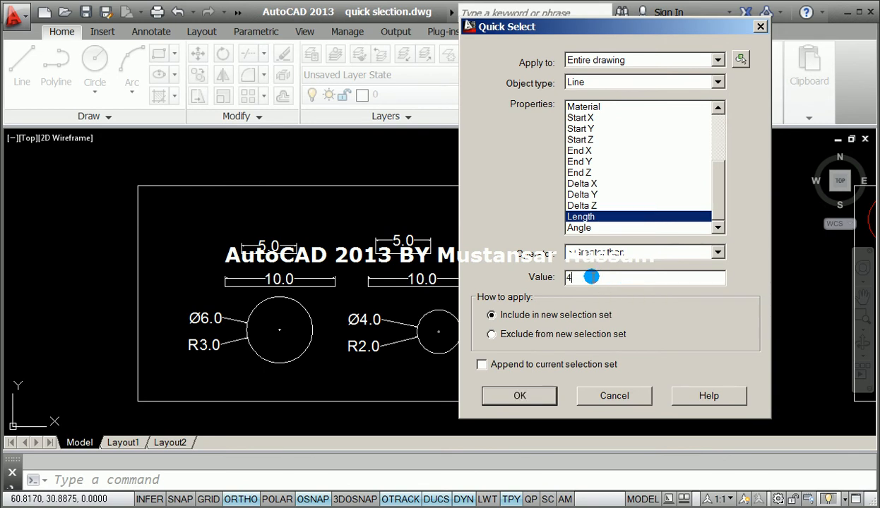
Select all lines whose Length is Greater than 4, and clear the selection after checking it.
click(520, 396)
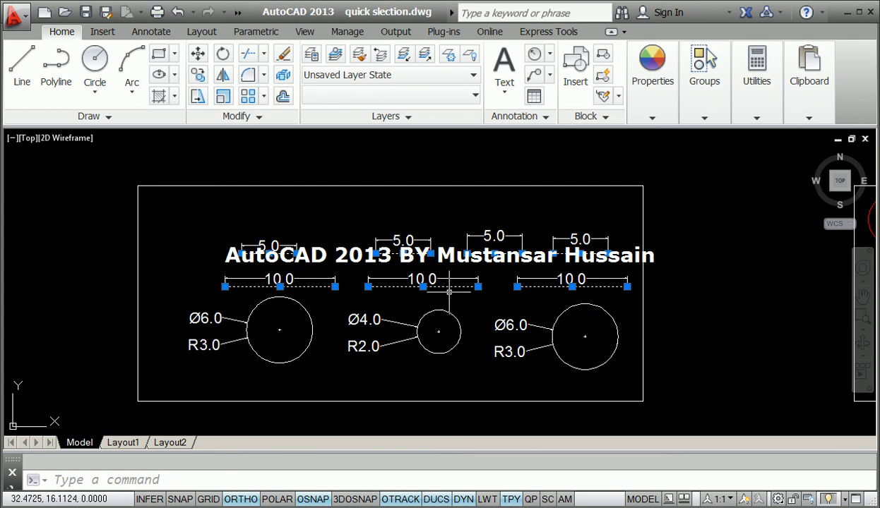
mouse_move(540, 286)
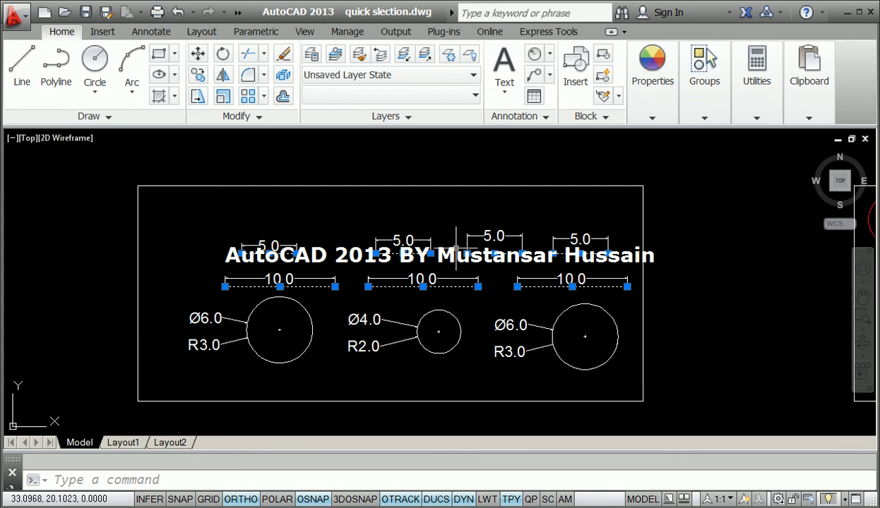
key(Escape)
Start Quick Select on the entire drawing for the frame with red circles and green lines, using Layer as the filter property.
scroll(456, 250, down, 2)
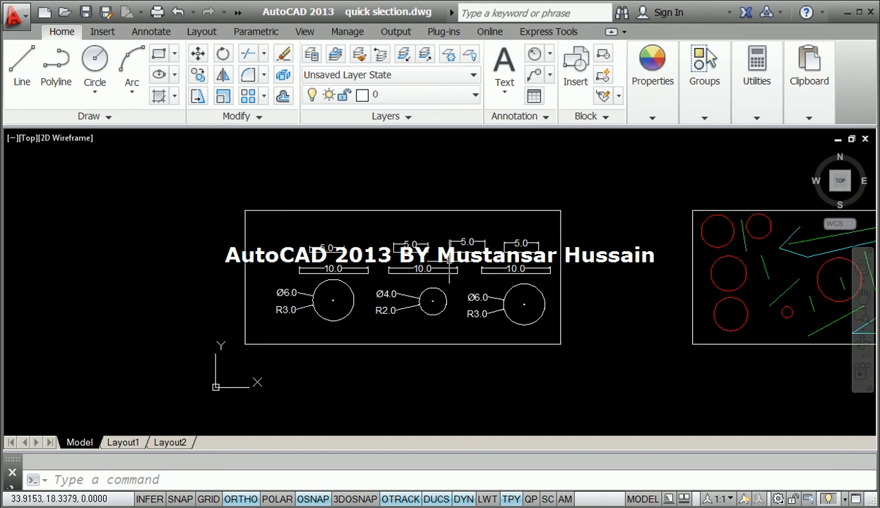
middle_drag(730, 251, 423, 250)
scroll(532, 241, up, 2)
middle_drag(531, 240, 489, 241)
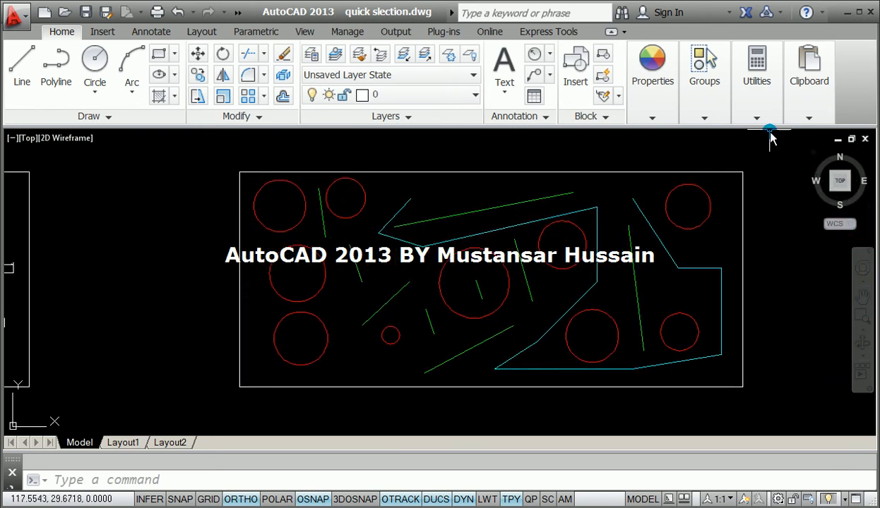
click(769, 106)
click(796, 137)
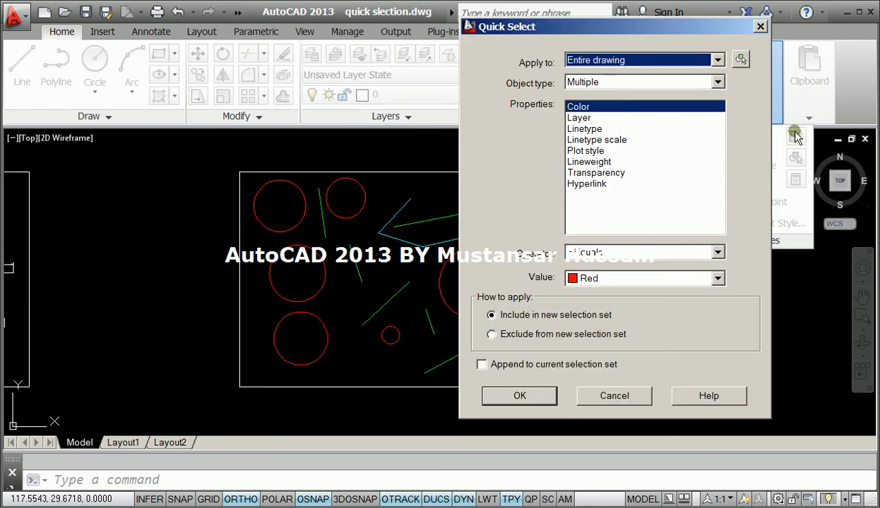
mouse_move(633, 29)
mouse_down()
mouse_move(654, 64)
mouse_move(690, 59)
mouse_up()
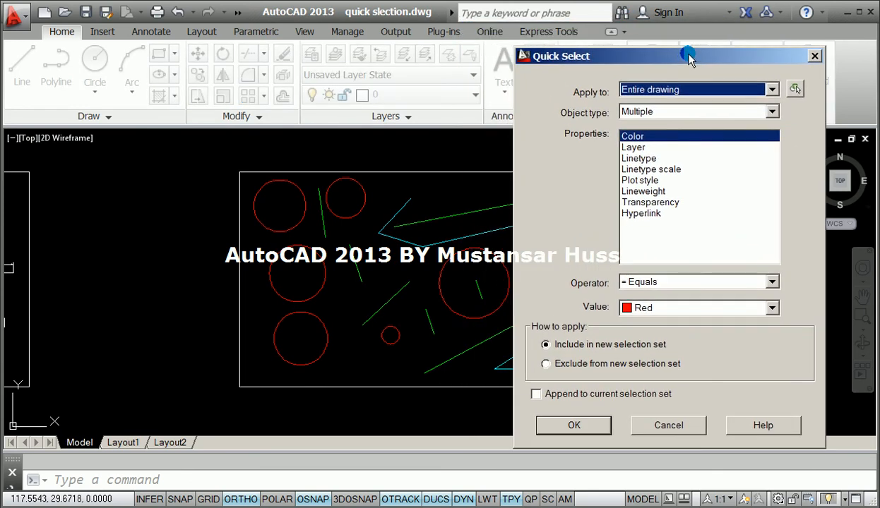
click(634, 148)
click(669, 69)
mouse_move(673, 58)
mouse_down()
mouse_move(360, 61)
mouse_move(195, 51)
mouse_up()
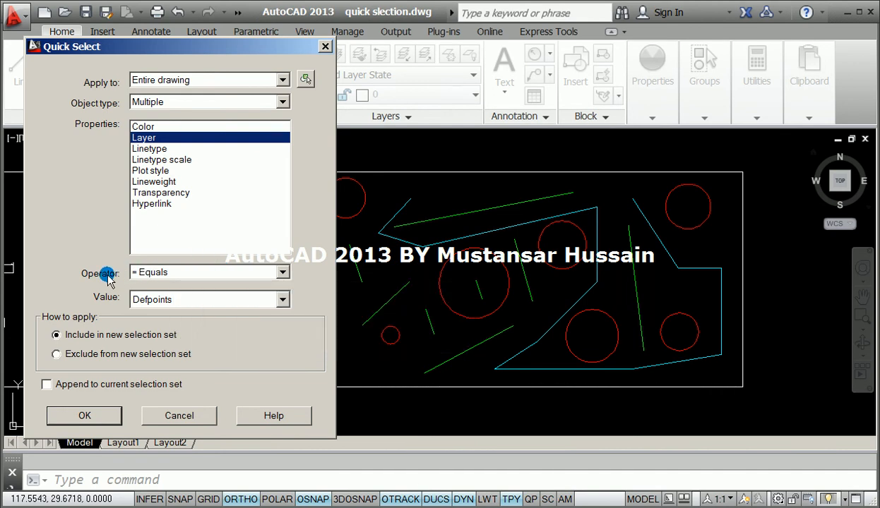
Select all objects whose Layer Equals c, and clear the selection after checking it.
click(172, 301)
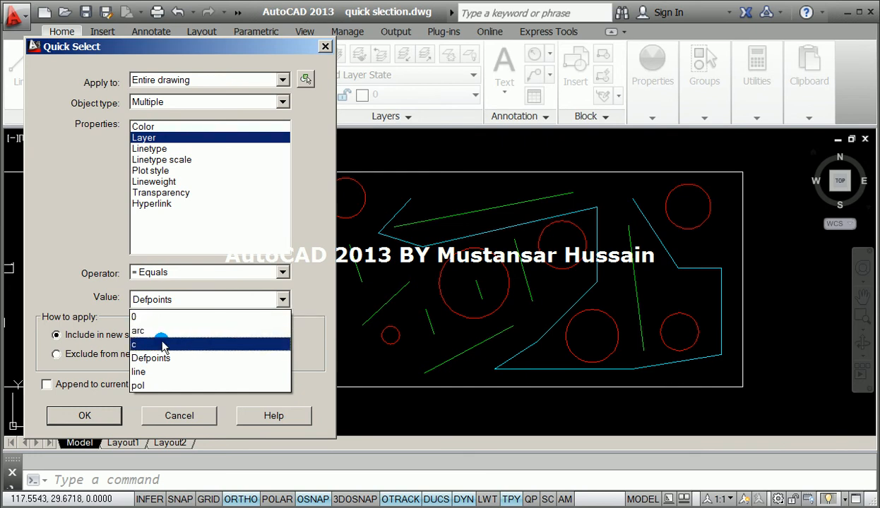
click(163, 345)
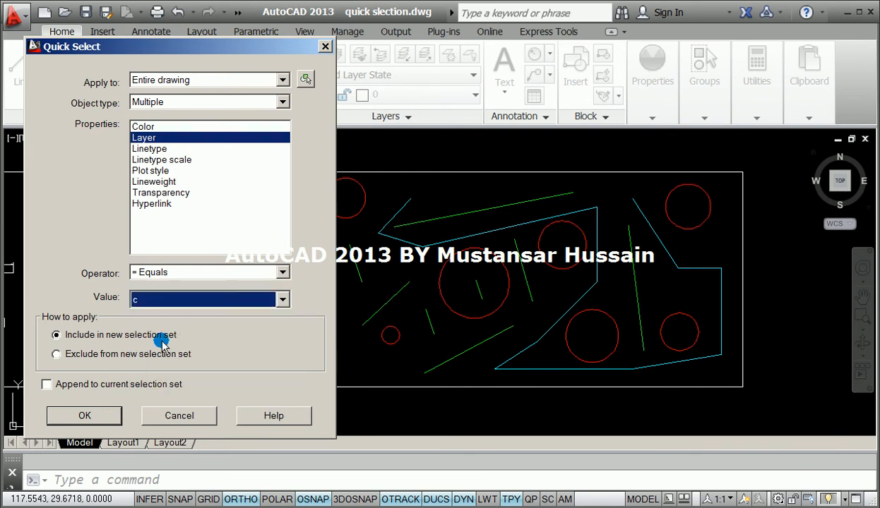
click(89, 414)
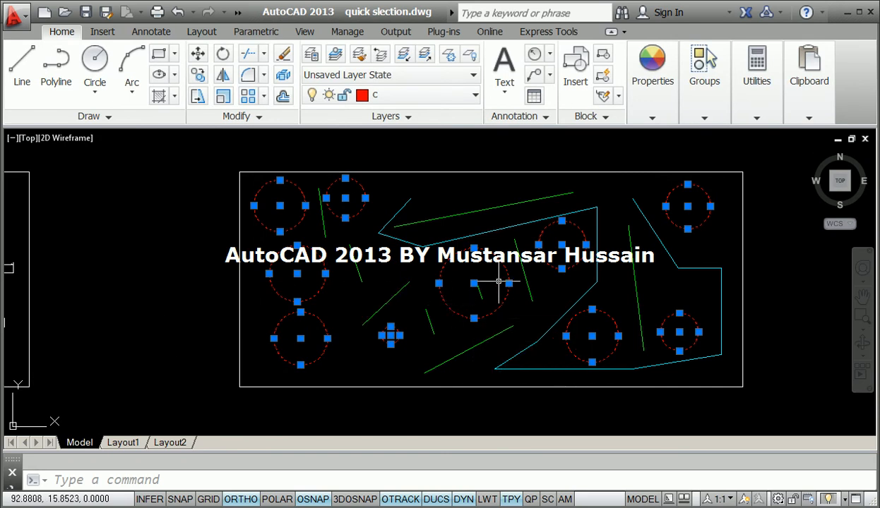
key(Escape)
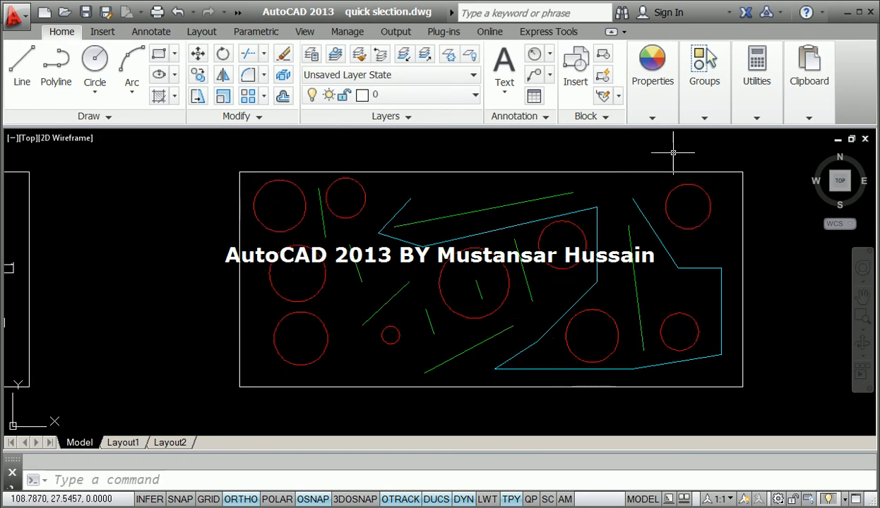
Use Quick Select on the entire drawing to select all objects whose Layer Equals pol, and clear the selection after checking it.
click(751, 117)
click(793, 136)
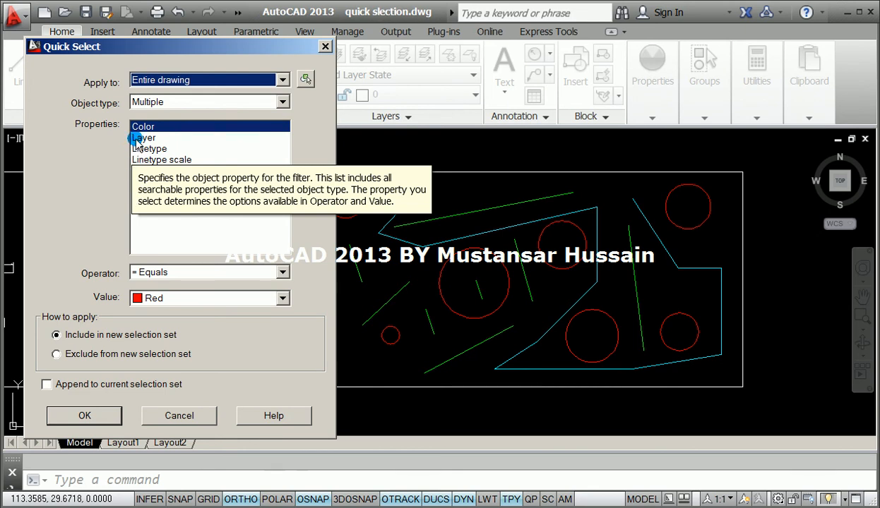
click(135, 138)
click(173, 300)
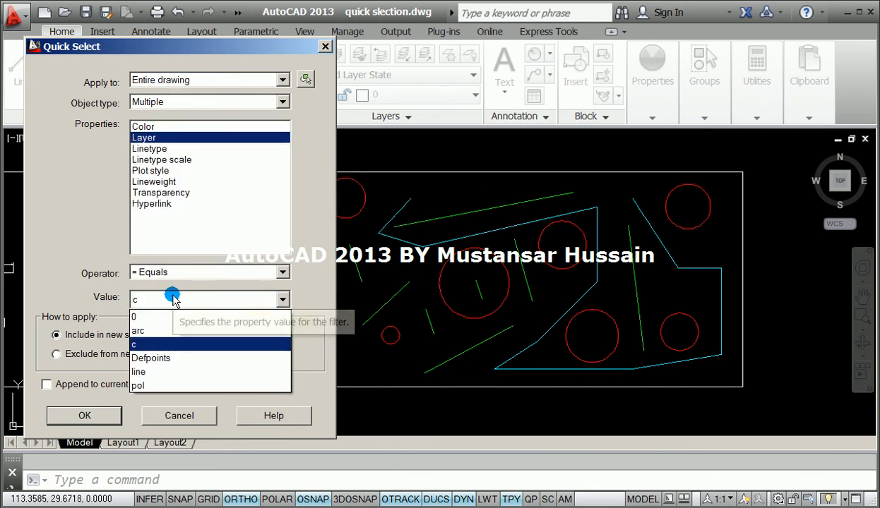
click(166, 386)
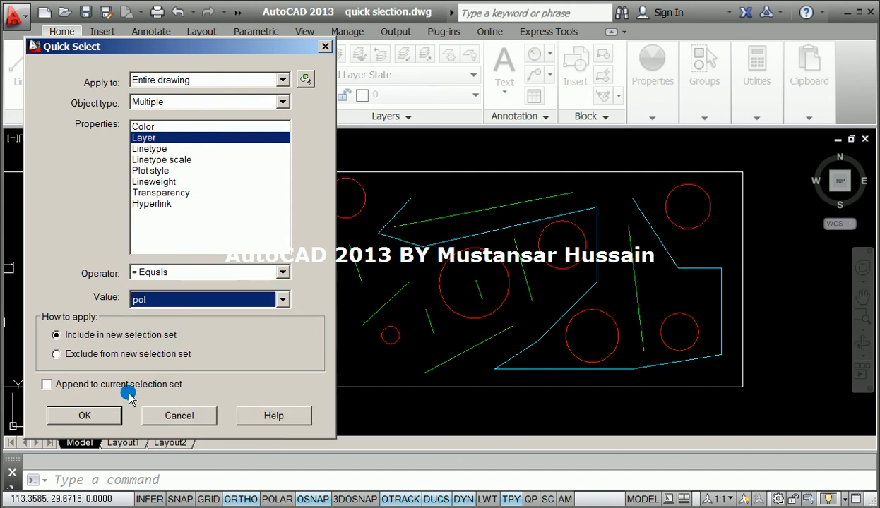
click(99, 416)
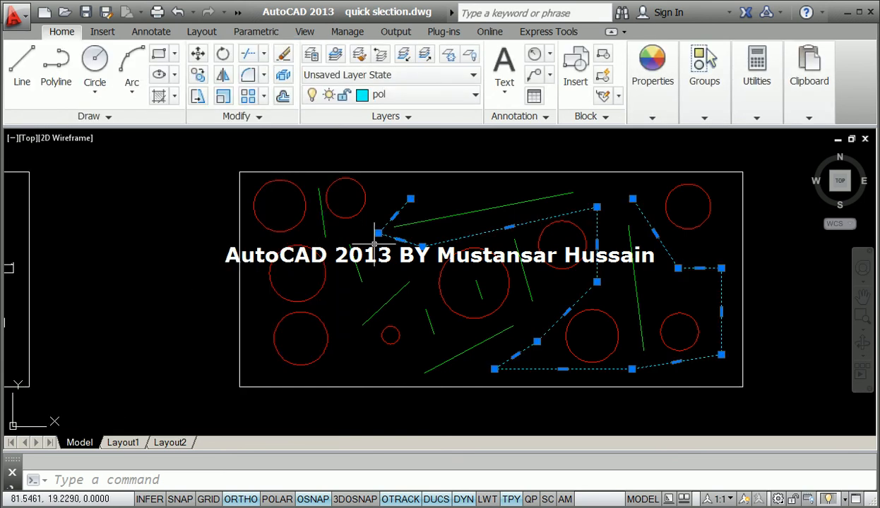
key(Escape)
middle_drag(680, 270, 177, 266)
middle_drag(596, 277, 321, 276)
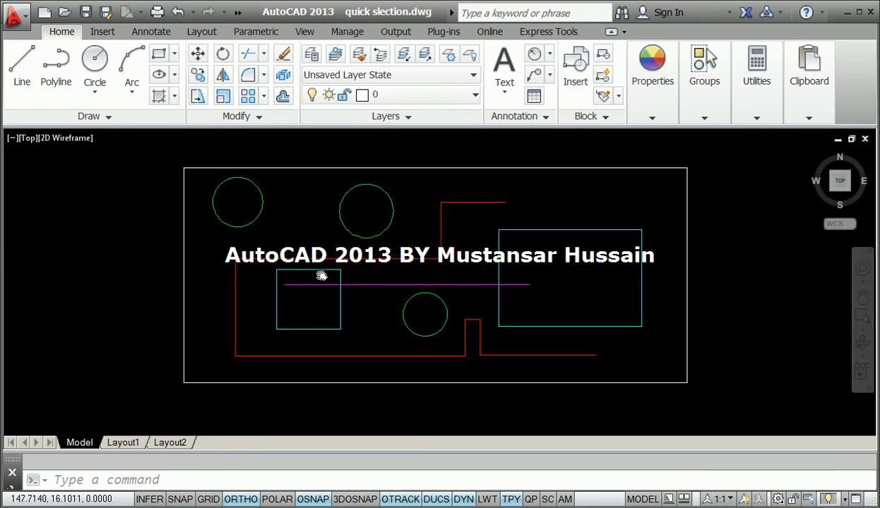
click(757, 118)
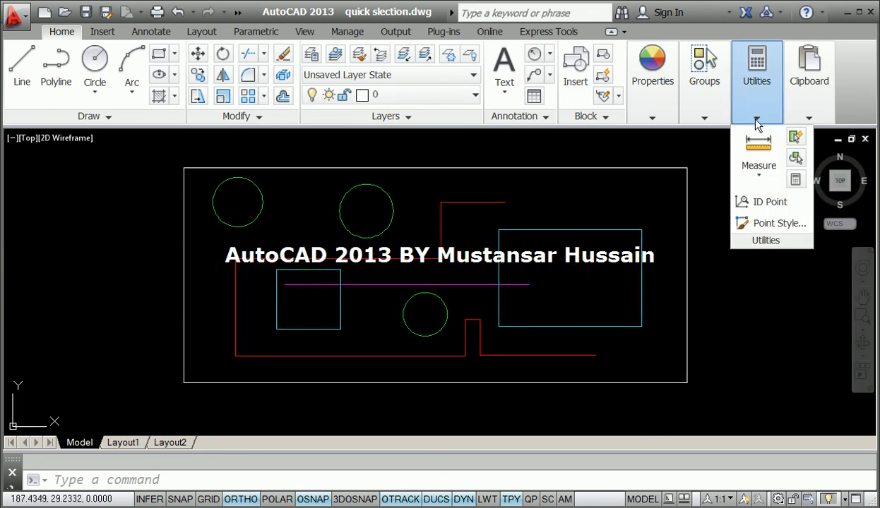
click(792, 138)
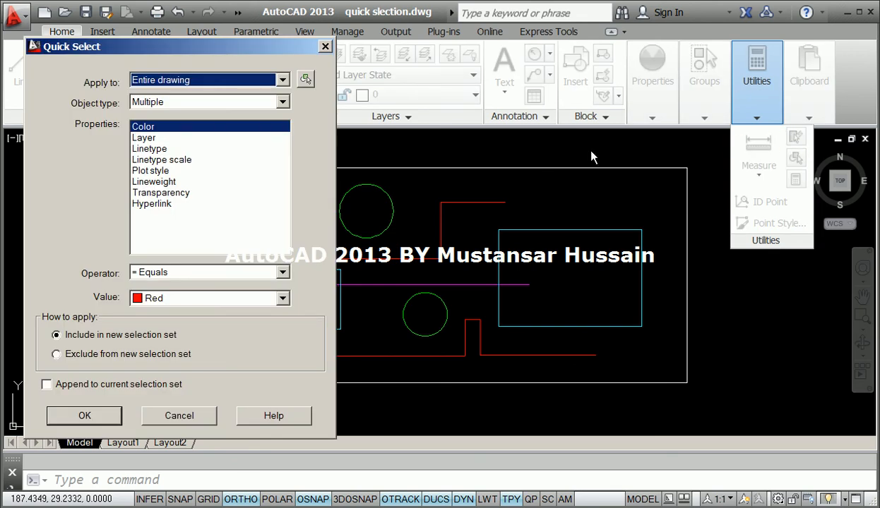
mouse_move(189, 47)
mouse_down()
mouse_move(255, 62)
mouse_move(185, 46)
mouse_up()
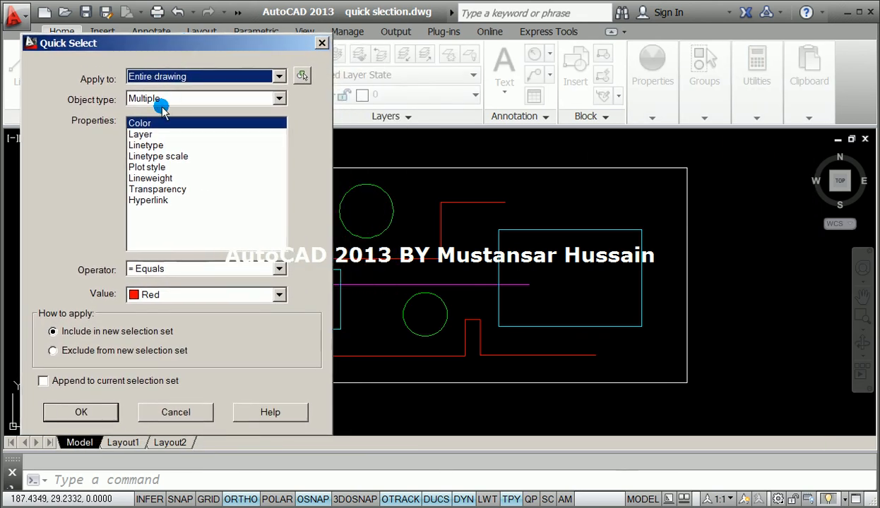
click(323, 44)
Use Quick Select on the entire drawing to select all objects whose Color Equals Red.
scroll(452, 206, down, 2)
middle_drag(471, 209, 601, 213)
scroll(597, 218, up, 2)
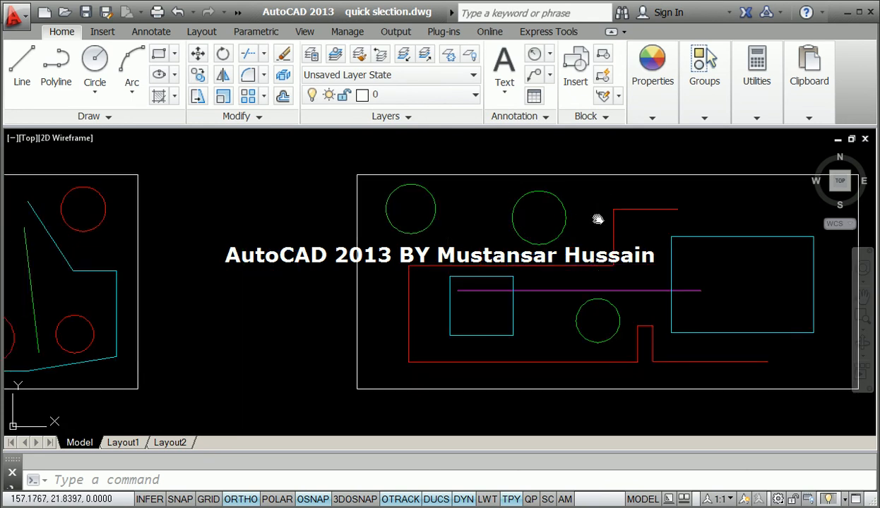
click(758, 115)
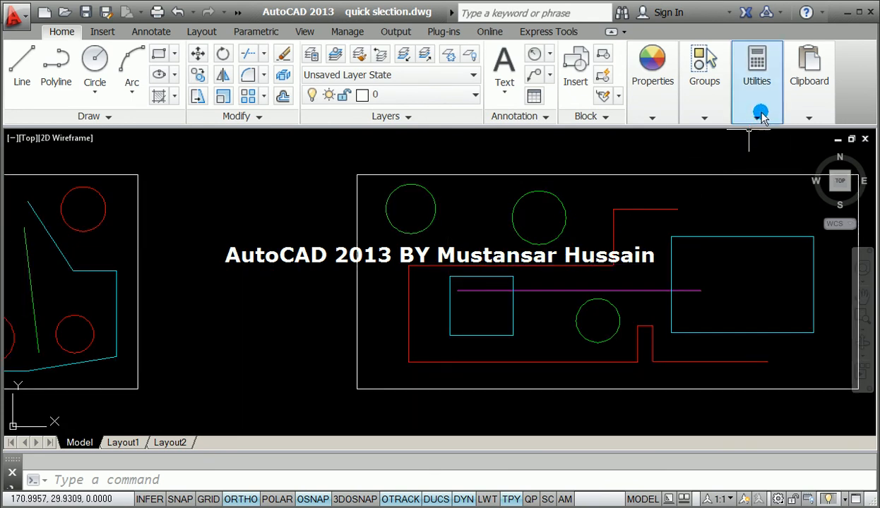
click(793, 137)
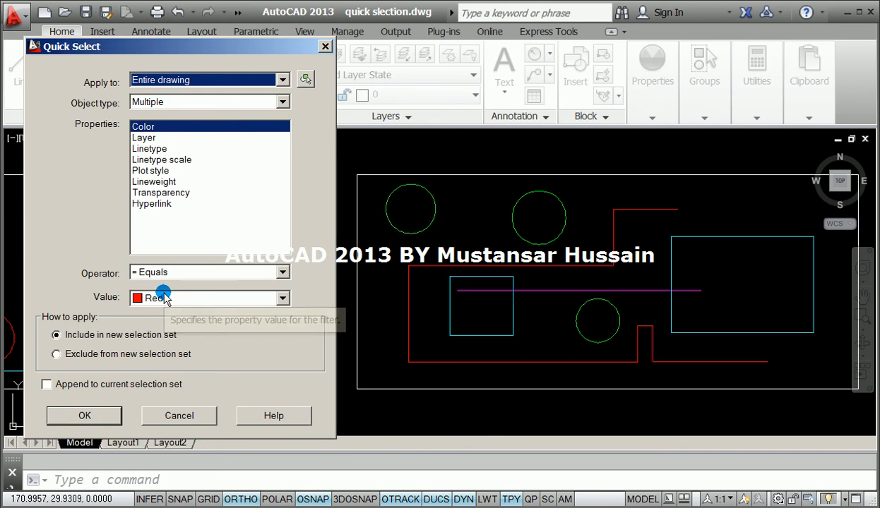
click(95, 417)
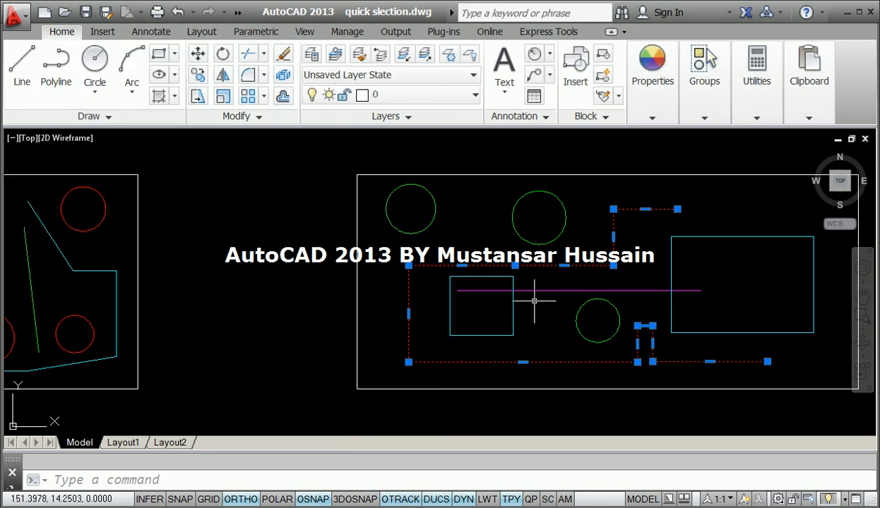
Try to select objects whose Color Equals Green with Quick Select applied to the current selection of polylines.
mouse_move(547, 269)
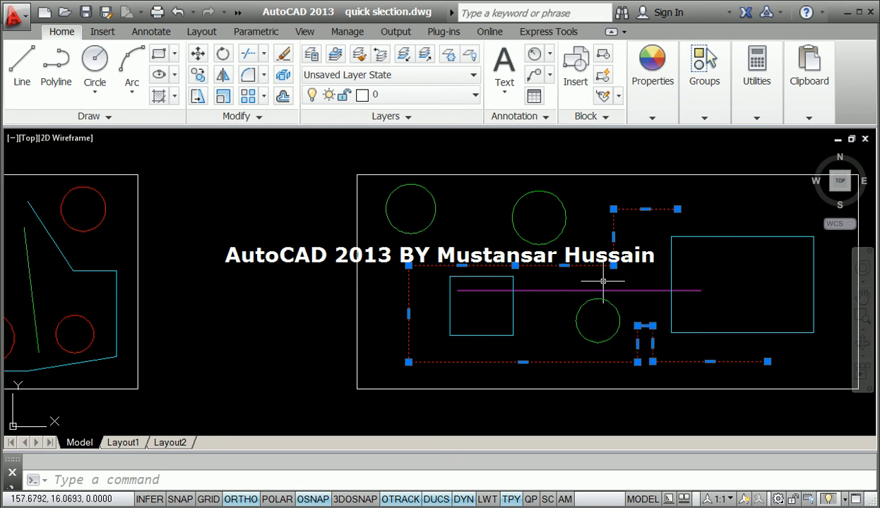
click(753, 108)
click(784, 130)
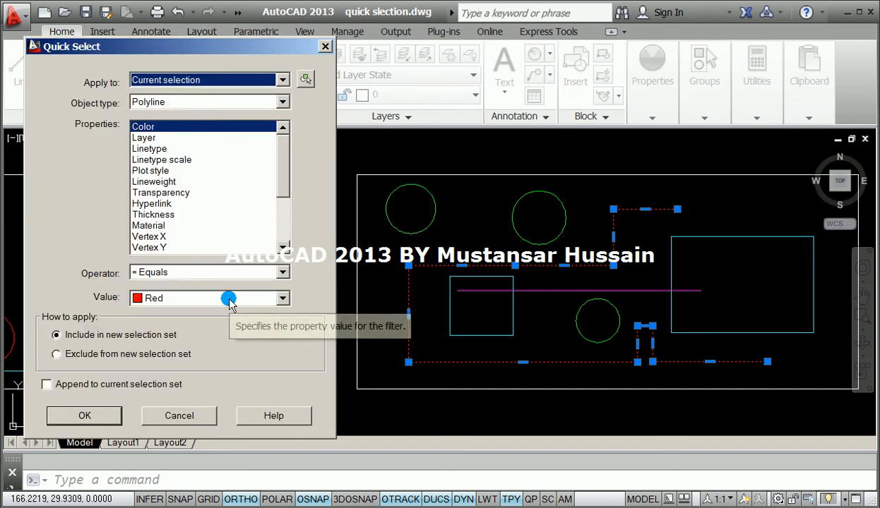
click(230, 300)
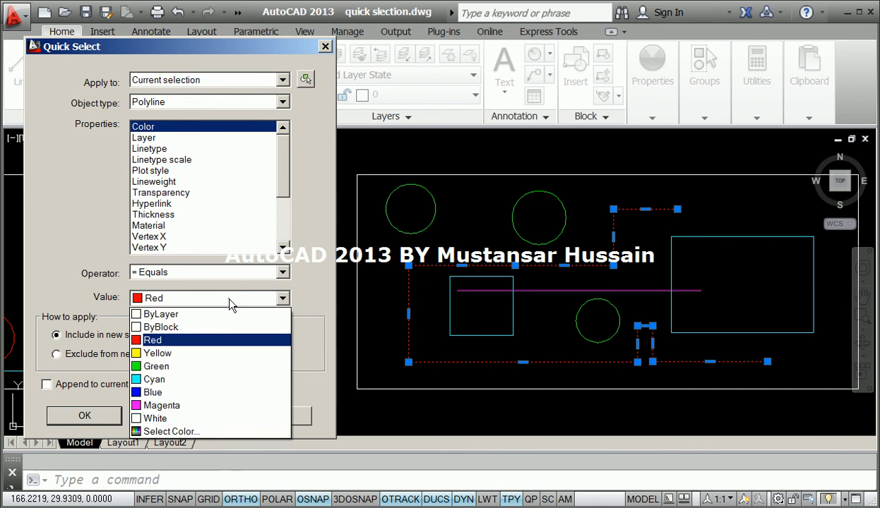
click(215, 366)
click(86, 416)
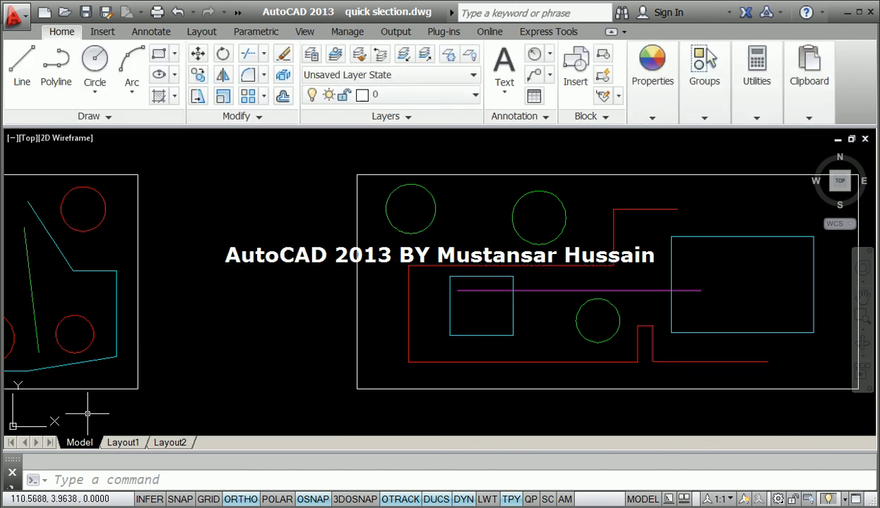
Use Quick Select on the entire drawing to select all objects whose Color Equals Green.
click(709, 117)
click(757, 117)
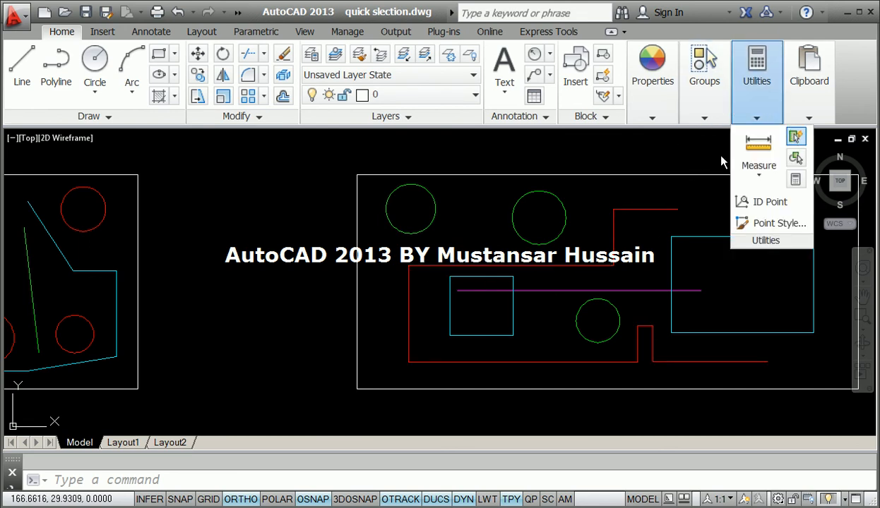
click(795, 136)
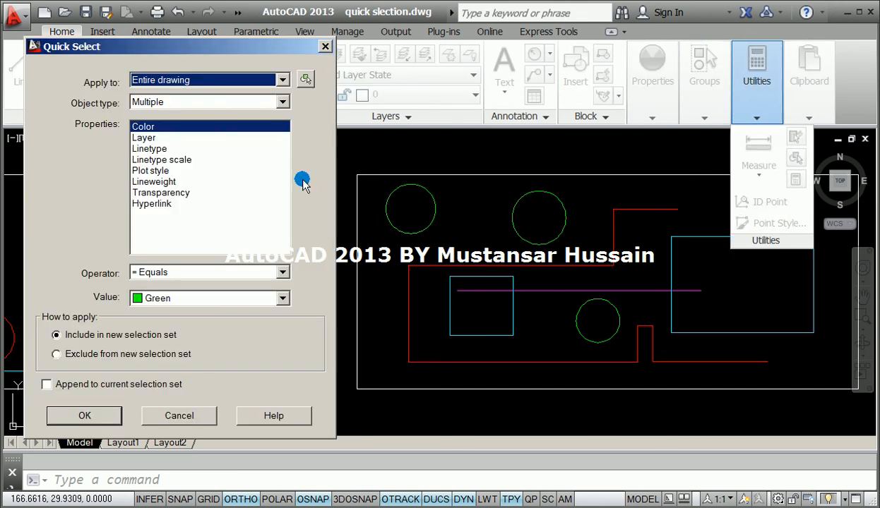
click(173, 299)
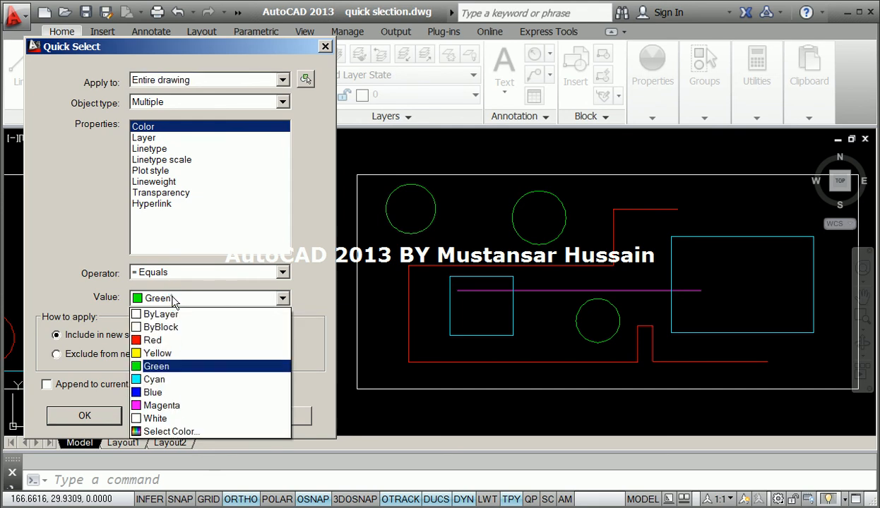
click(169, 367)
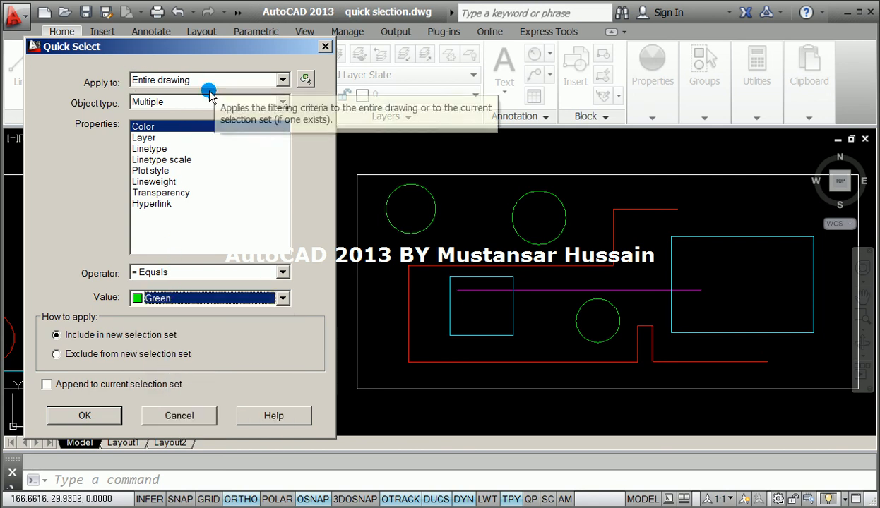
click(91, 414)
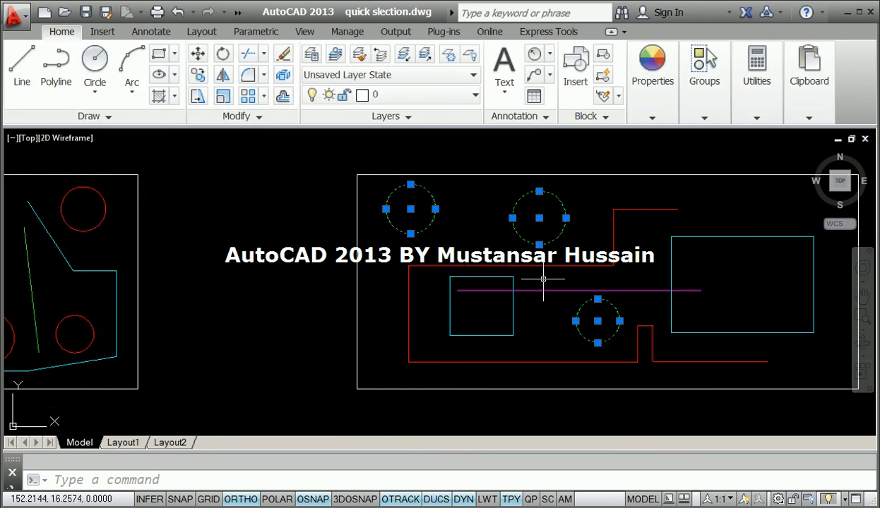
Use Quick Select on the entire drawing to select all objects whose Layer Equals c.
middle_drag(569, 271, 467, 276)
mouse_move(167, 263)
middle_down()
mouse_move(589, 263)
mouse_move(692, 247)
mouse_move(565, 287)
mouse_move(569, 275)
middle_up()
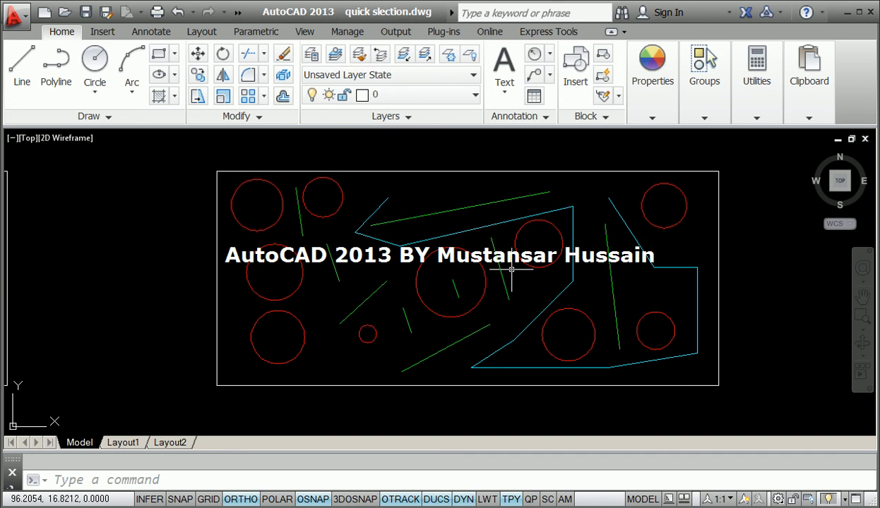
middle_drag(511, 269, 501, 279)
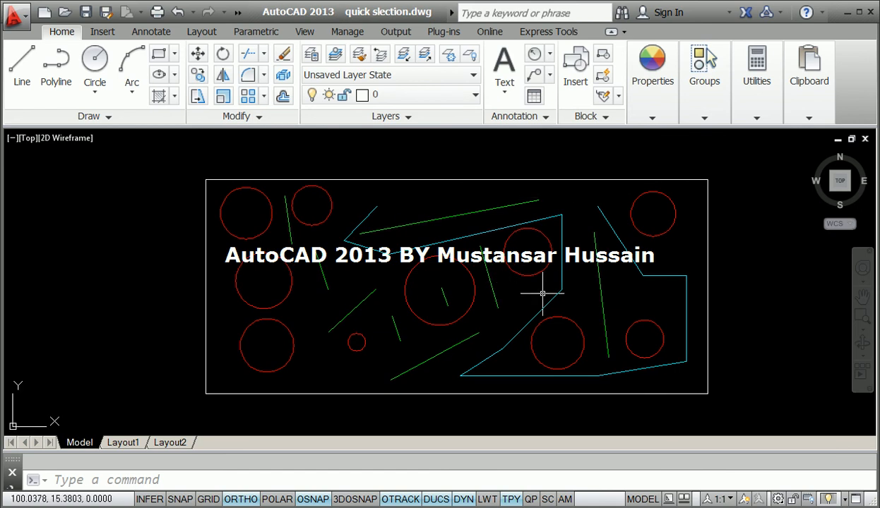
click(759, 112)
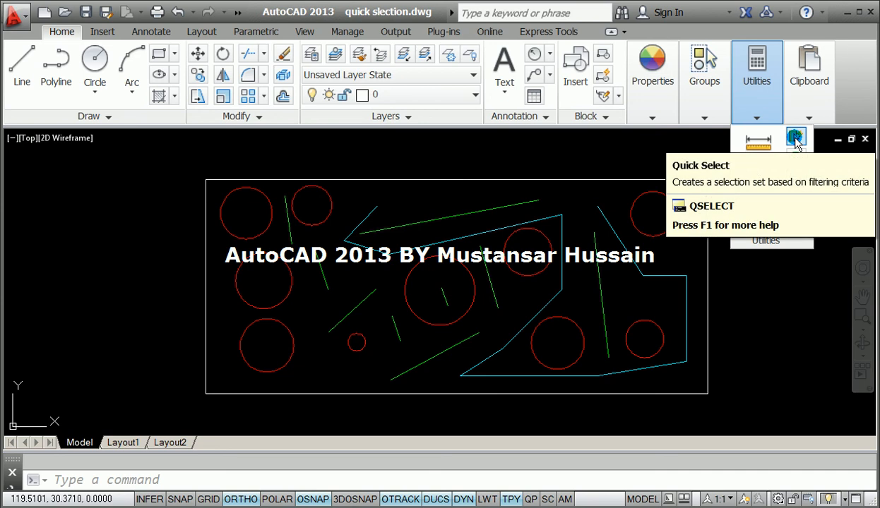
click(795, 141)
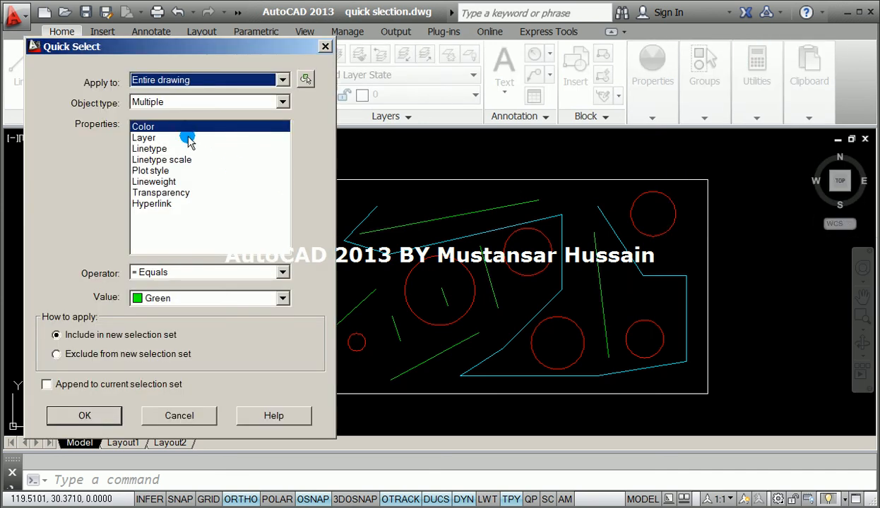
click(141, 138)
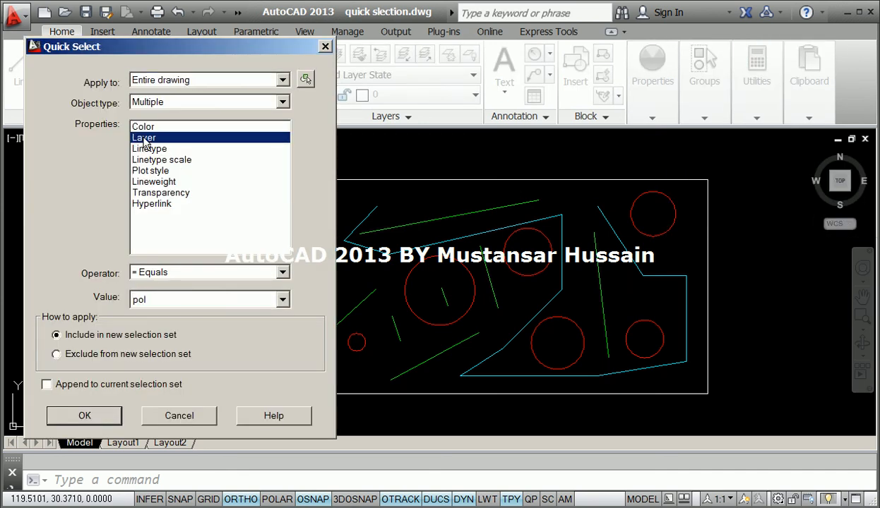
click(233, 299)
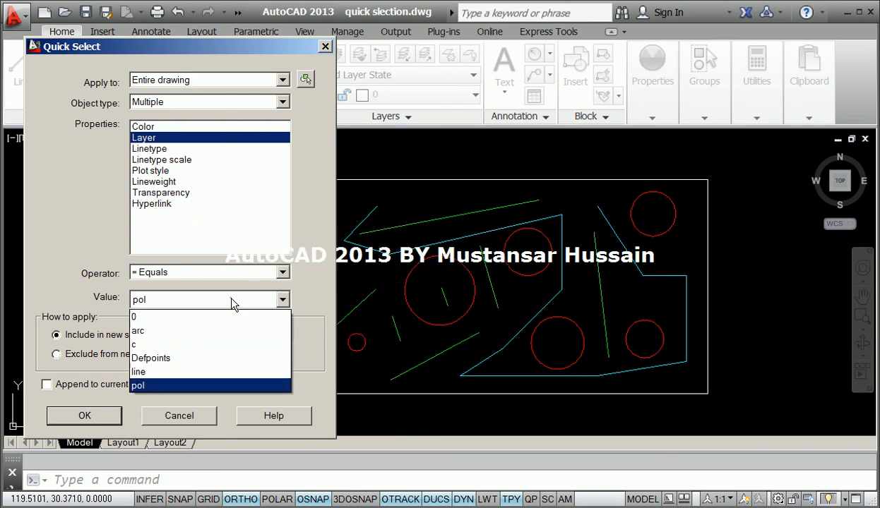
click(220, 345)
click(84, 417)
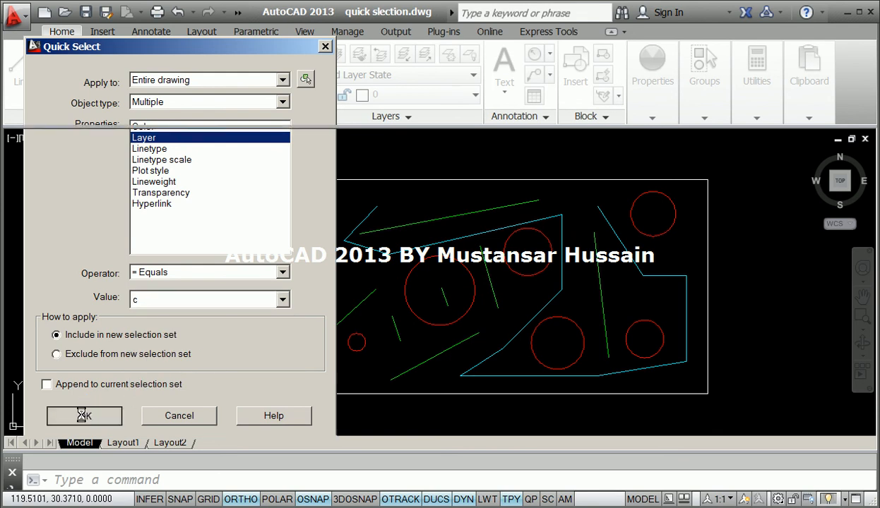
click(80, 415)
click(145, 330)
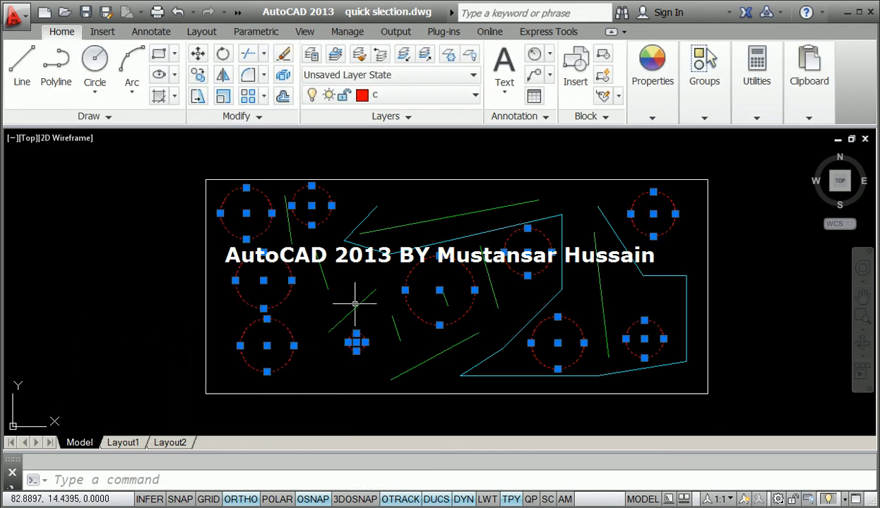
Move the selected red circles about 29.5 units straight up, out of the middle rectangular frame.
scroll(350, 346, down, 4)
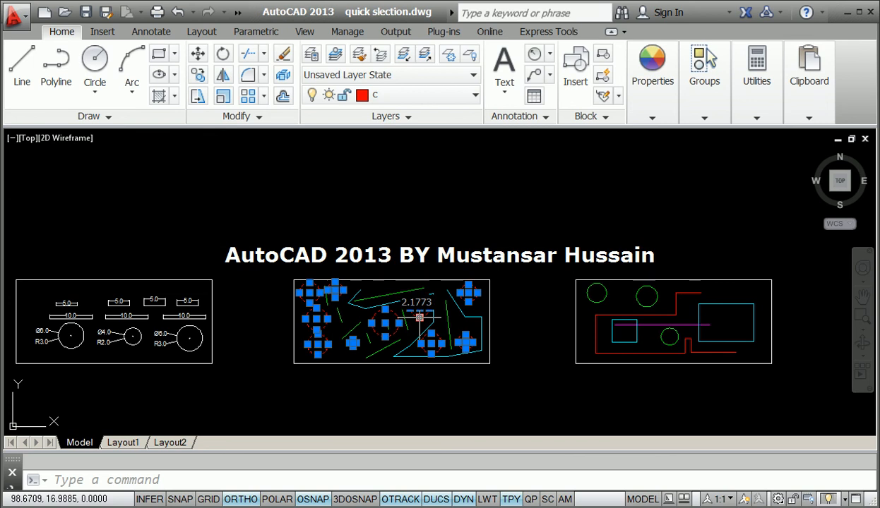
click(198, 54)
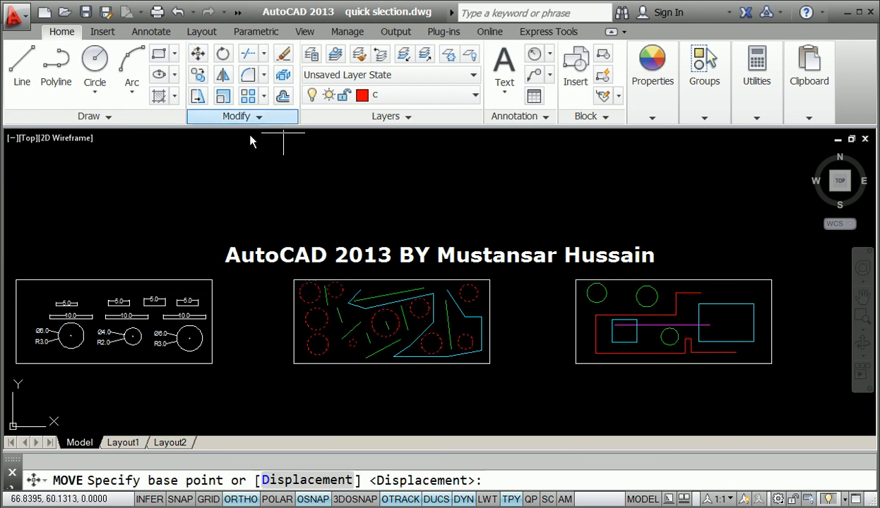
click(363, 384)
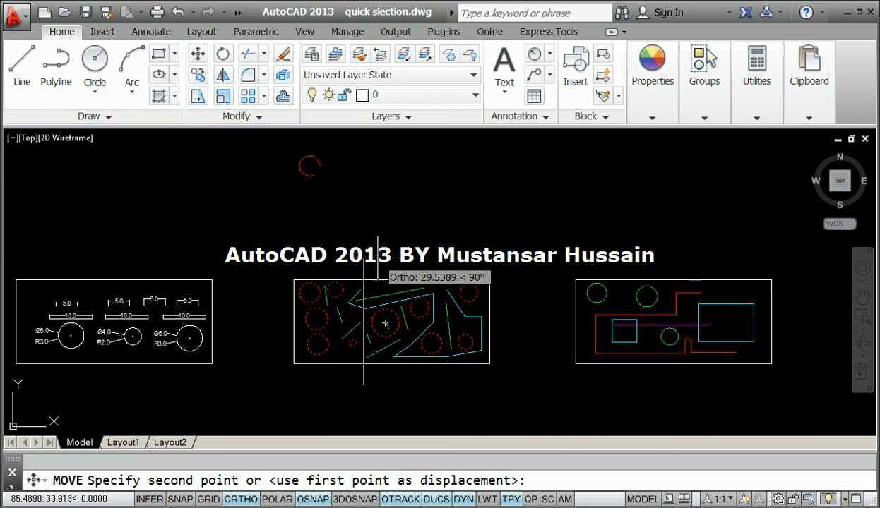
click(377, 258)
mouse_move(399, 183)
middle_down()
mouse_move(365, 222)
mouse_move(393, 216)
middle_up()
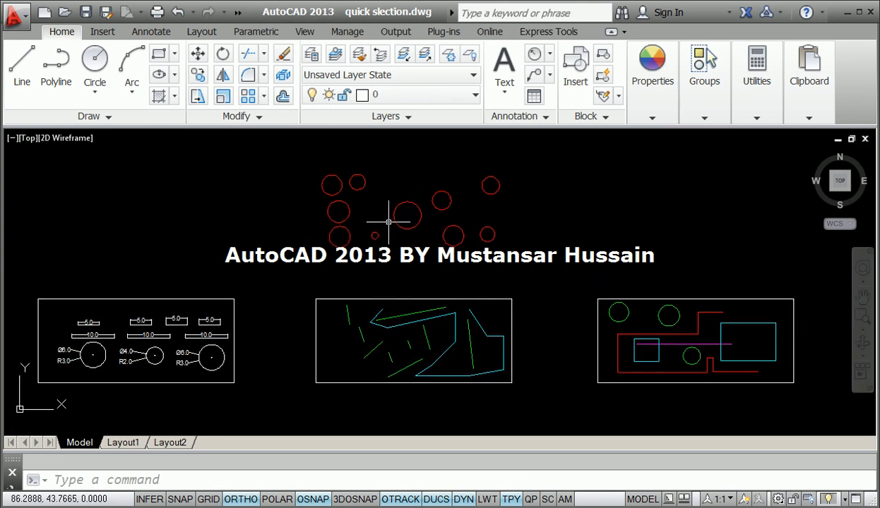